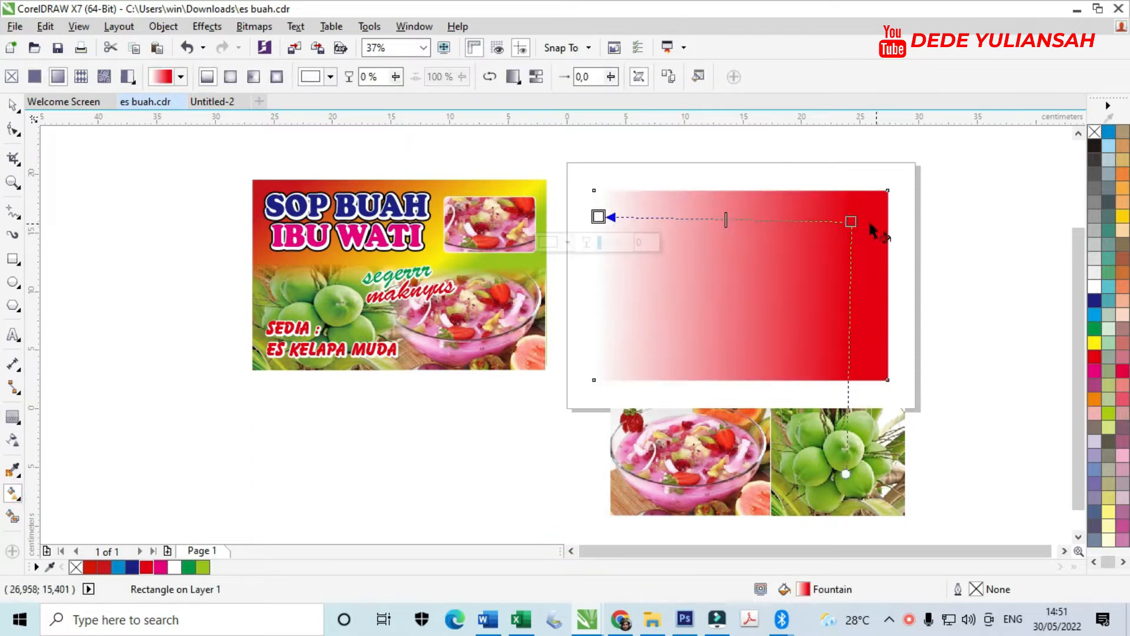
Stretch the rectangle's fountain fill to both side edges and recolour its white end red (#E50012), sampled from the document palette.
left_click_drag(851, 221, 887, 212)
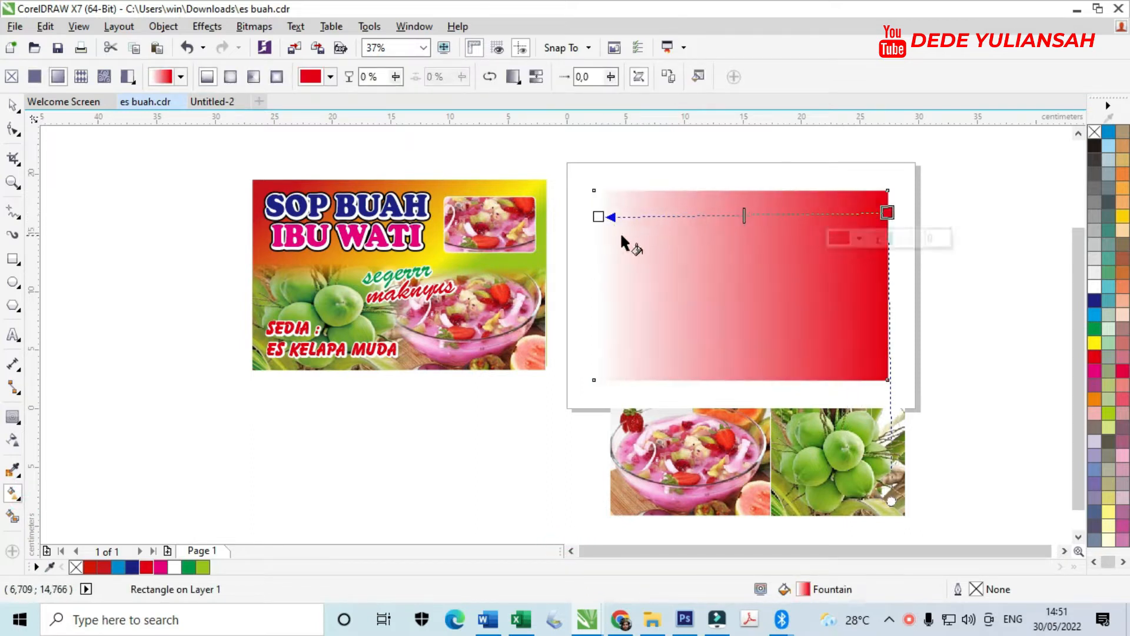
left_click(598, 217)
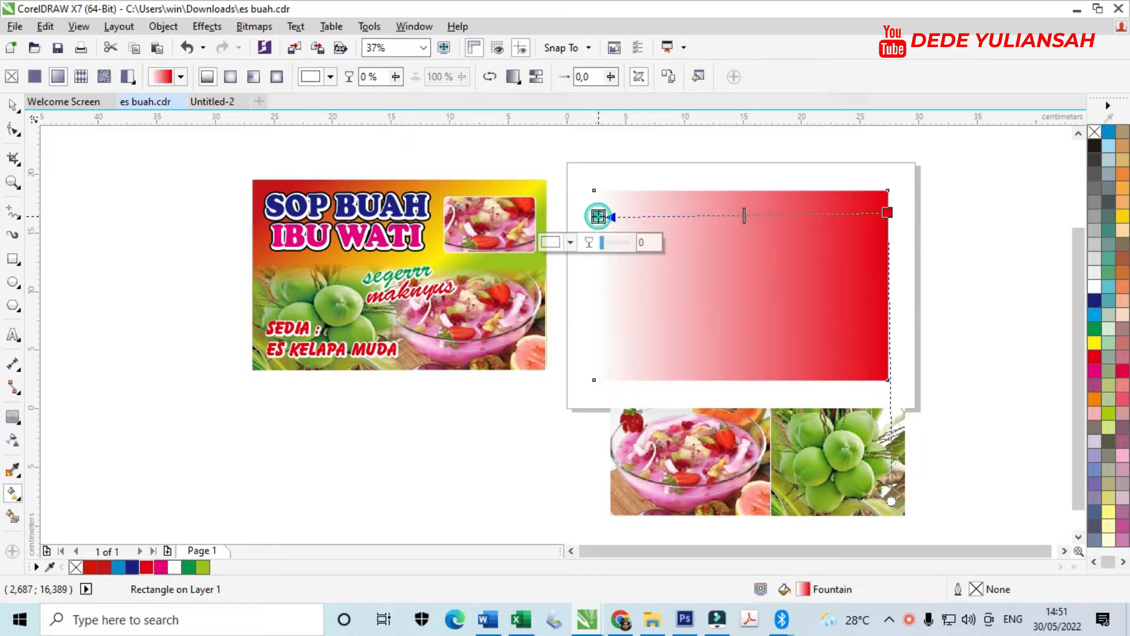
left_click(569, 243)
left_click(605, 276)
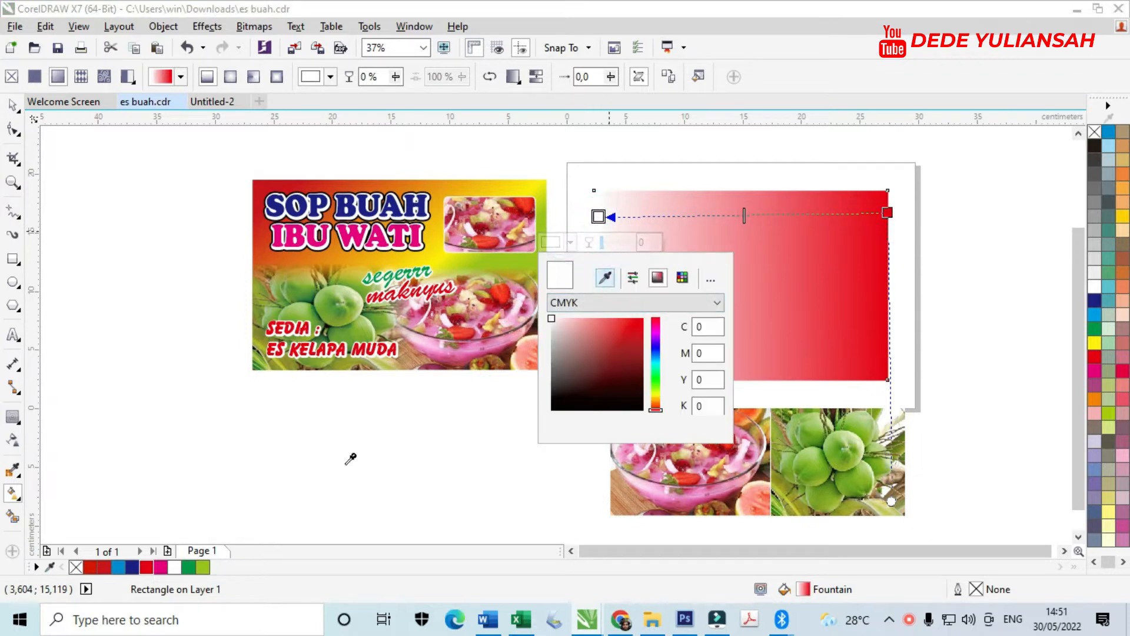
left_click(148, 565)
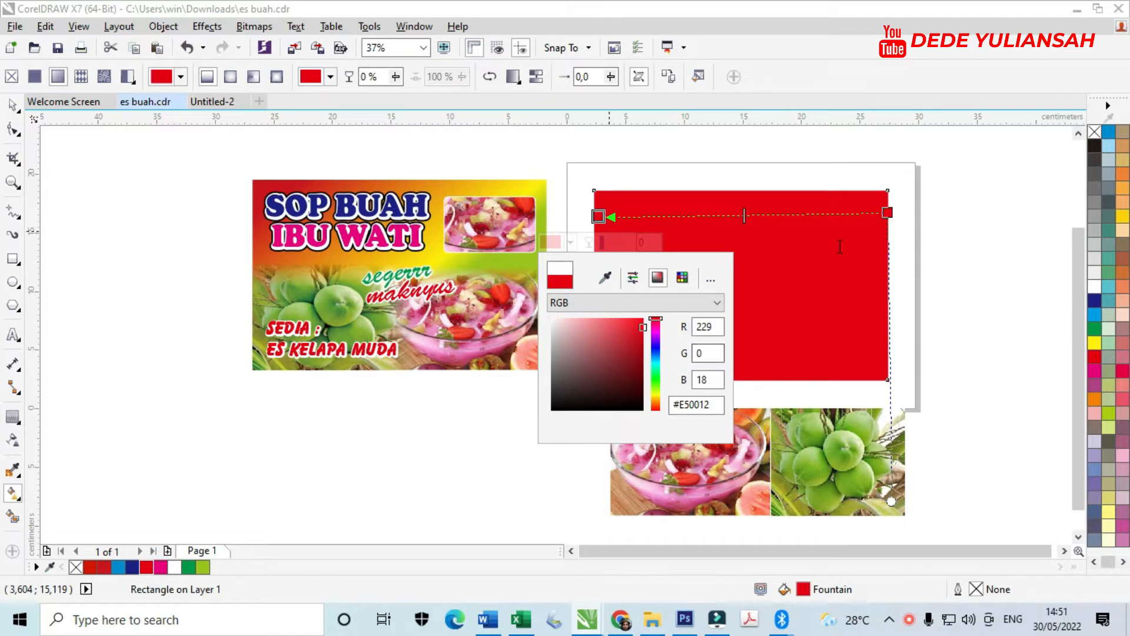
left_click(901, 228)
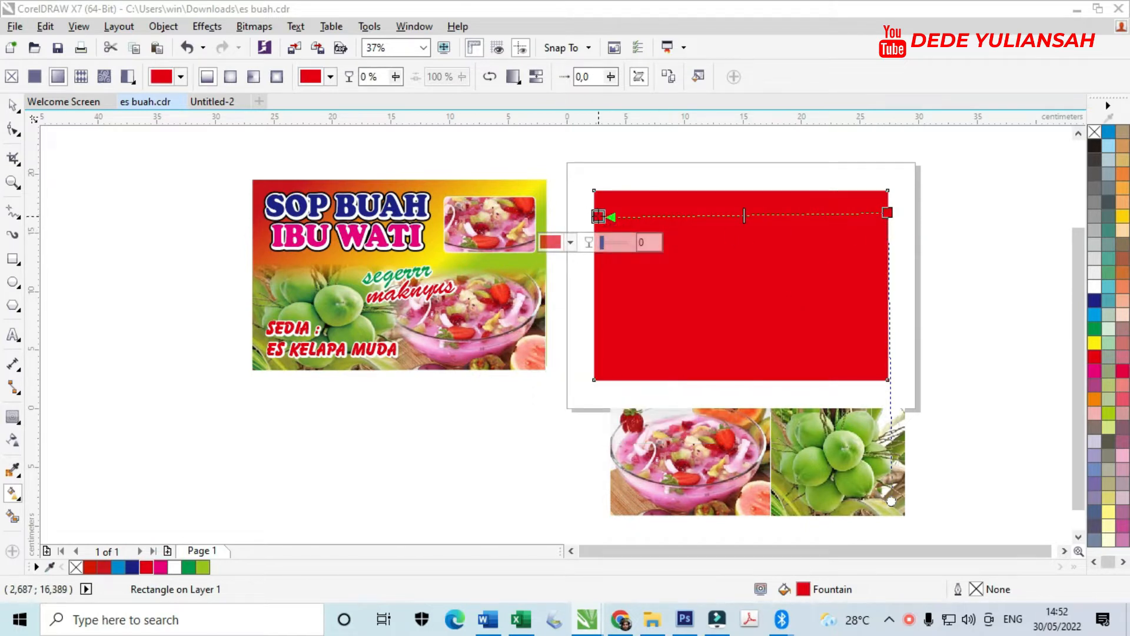
left_click_drag(598, 216, 593, 211)
Recolour the fountain fill's end at the rectangle's right edge to the light green #9CC315 sampled from the document palette.
left_click(887, 212)
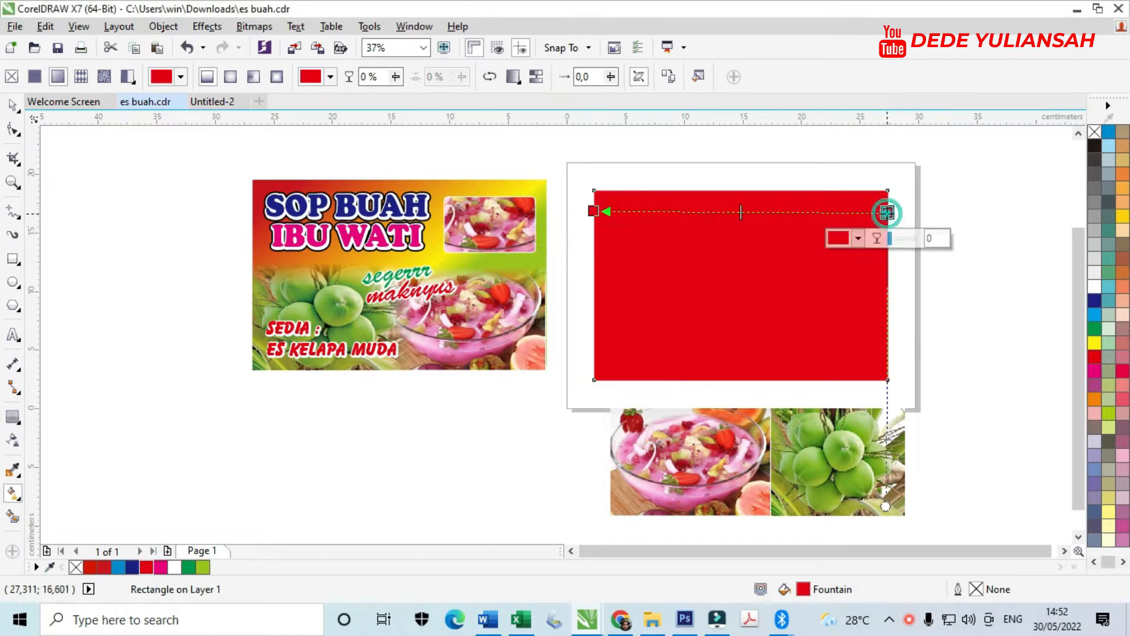
left_click(859, 237)
left_click(893, 272)
left_click(207, 539)
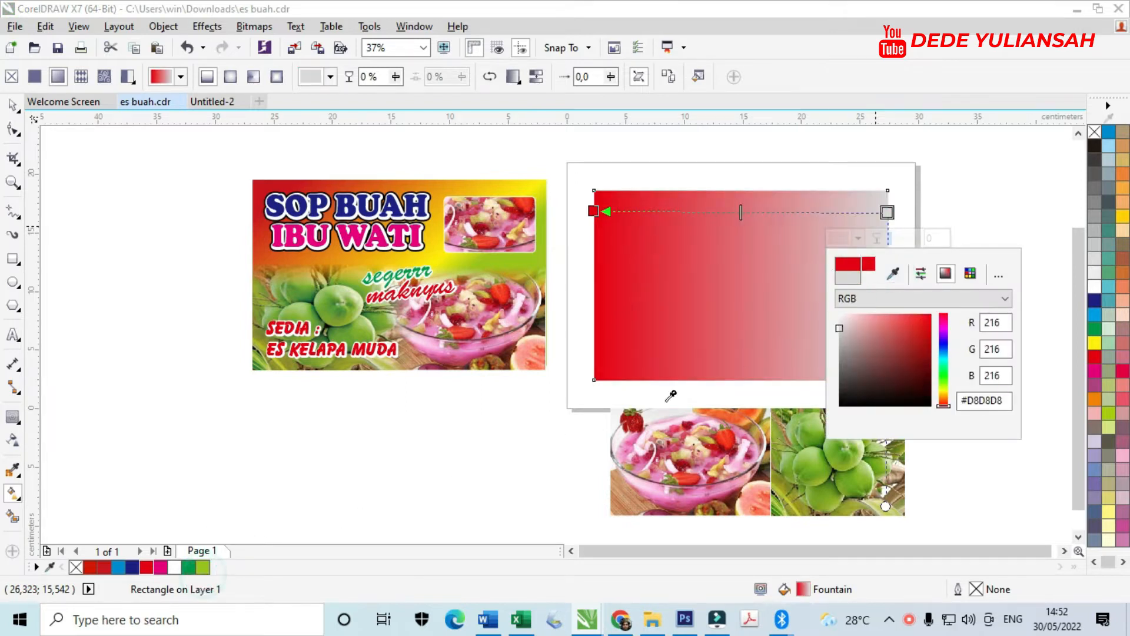
left_click(893, 272)
left_click(203, 567)
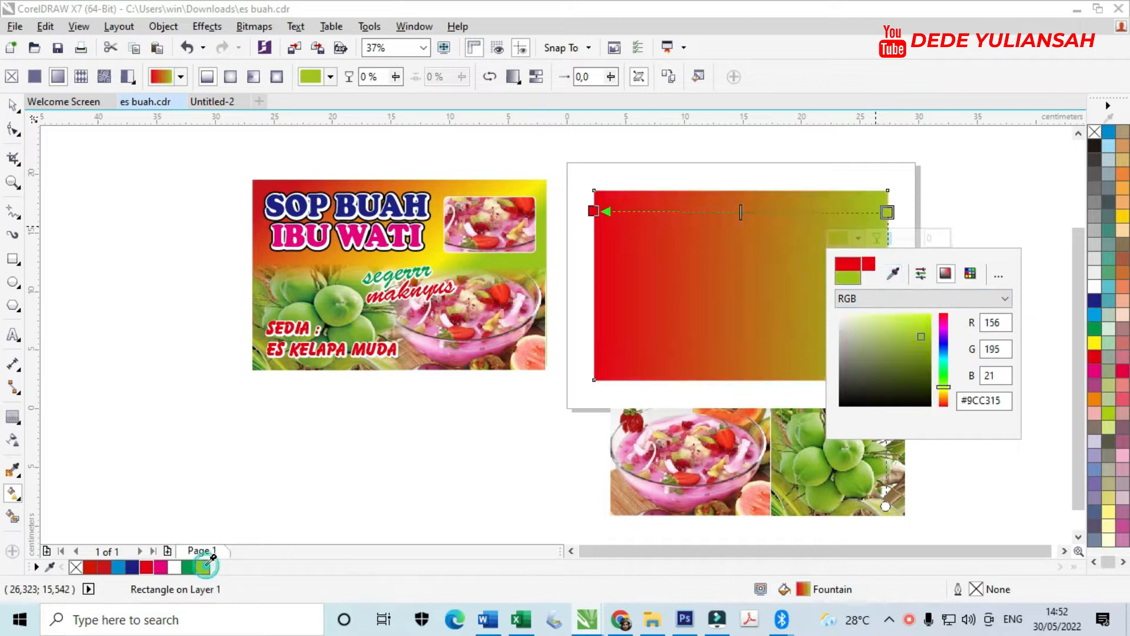
left_click(965, 195)
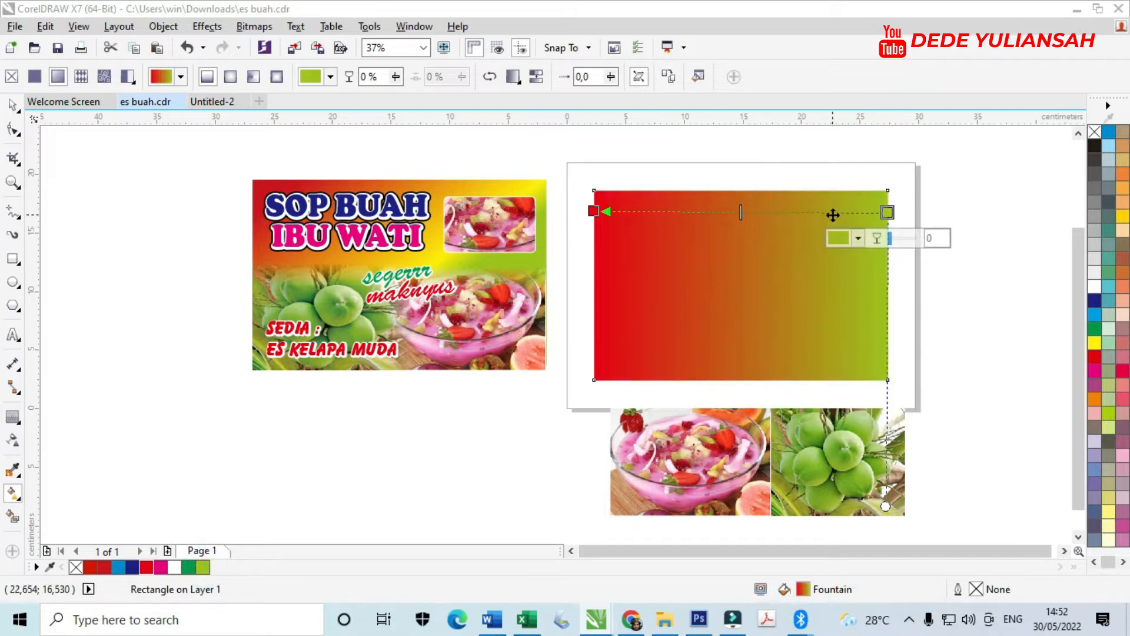
Add an intermediate colour node near the green end of the fountain fill and colour it yellow (#FFF000).
double_click(832, 213)
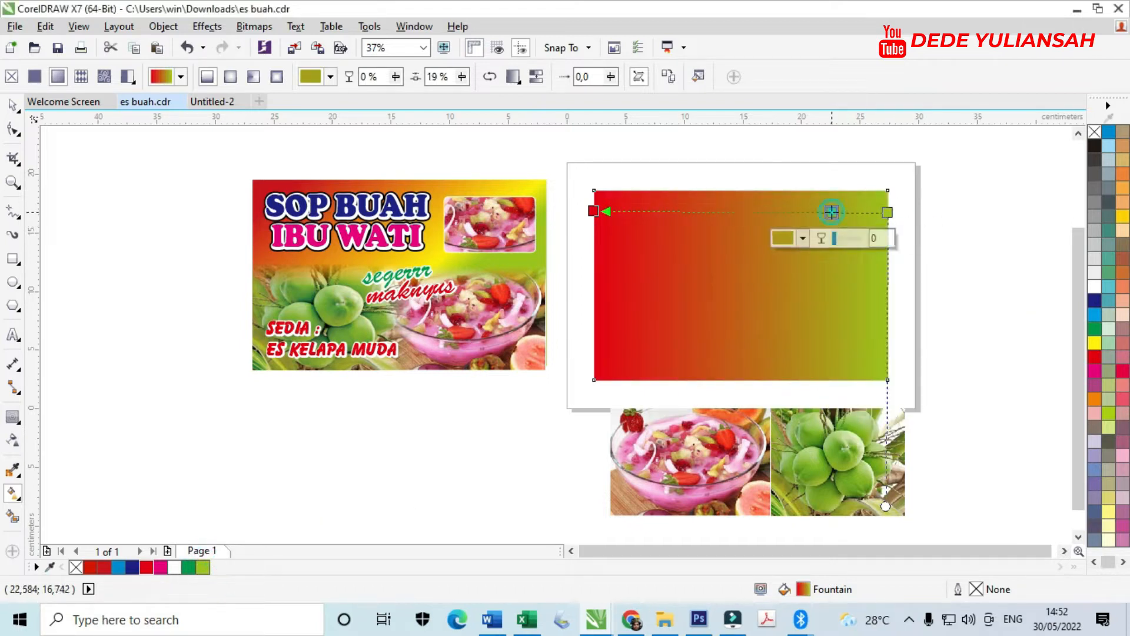
left_click(802, 239)
left_click(837, 272)
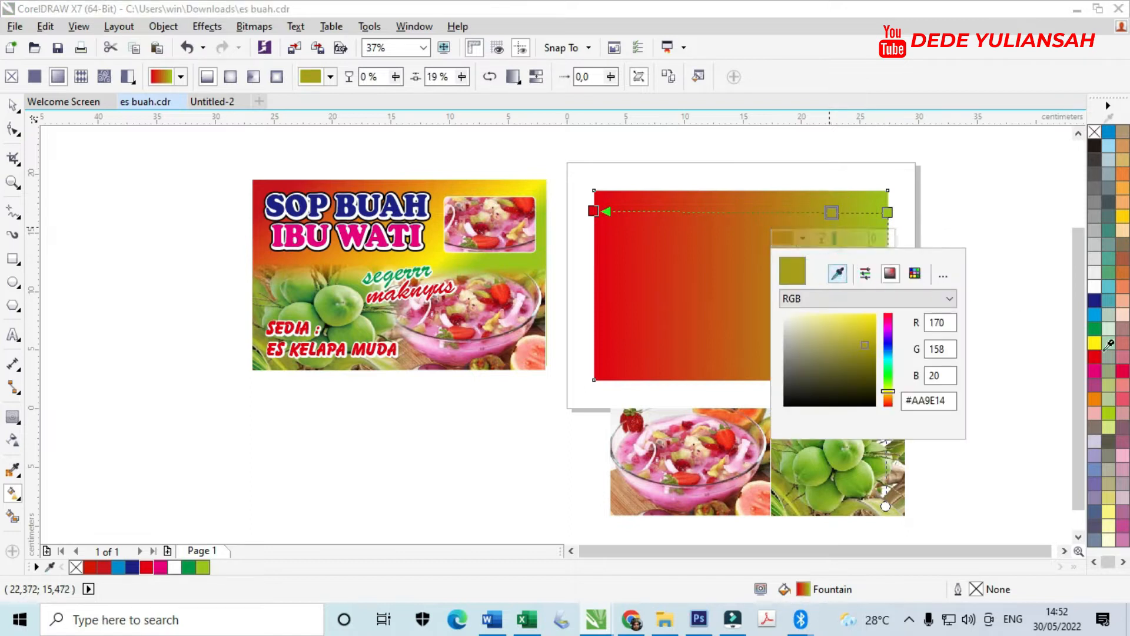
left_click(1108, 328)
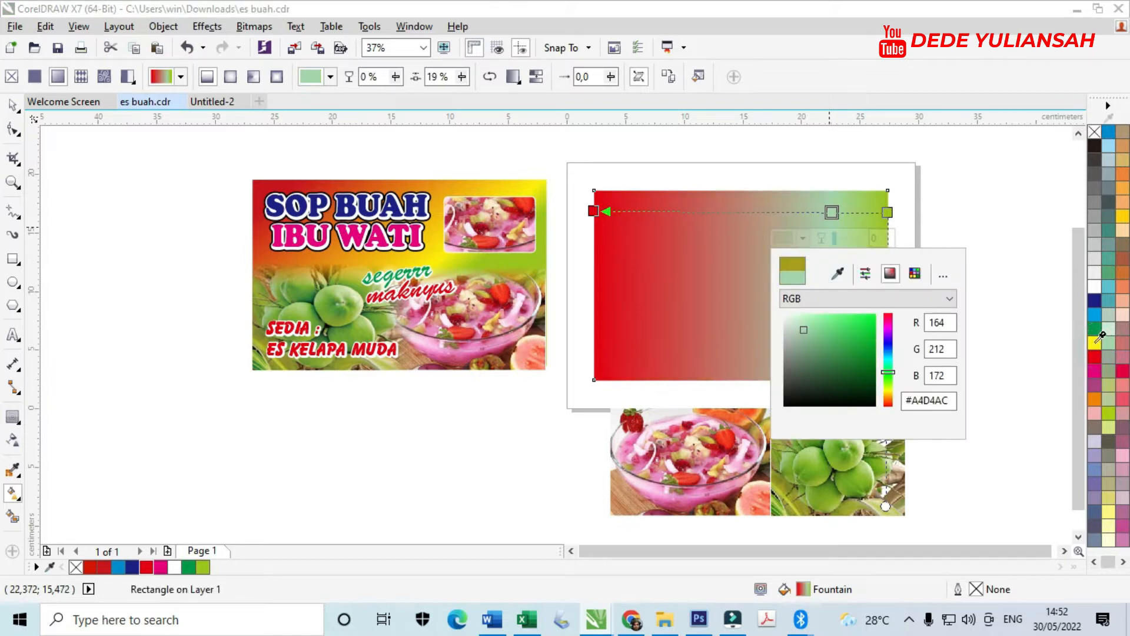
left_click(1095, 344)
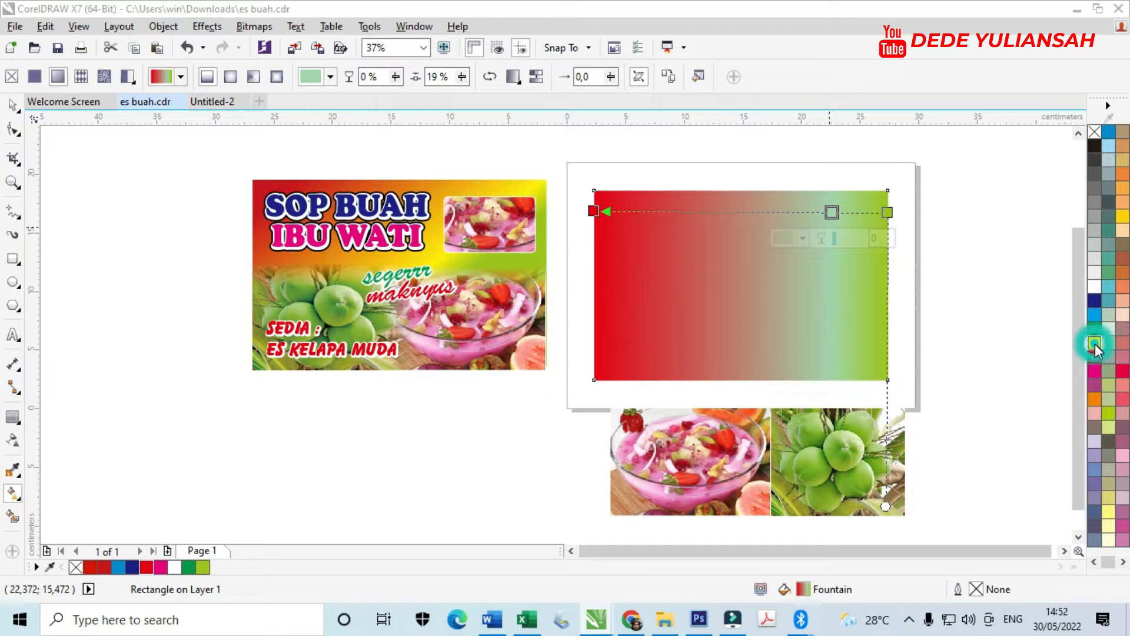
left_click(811, 243)
left_click(837, 272)
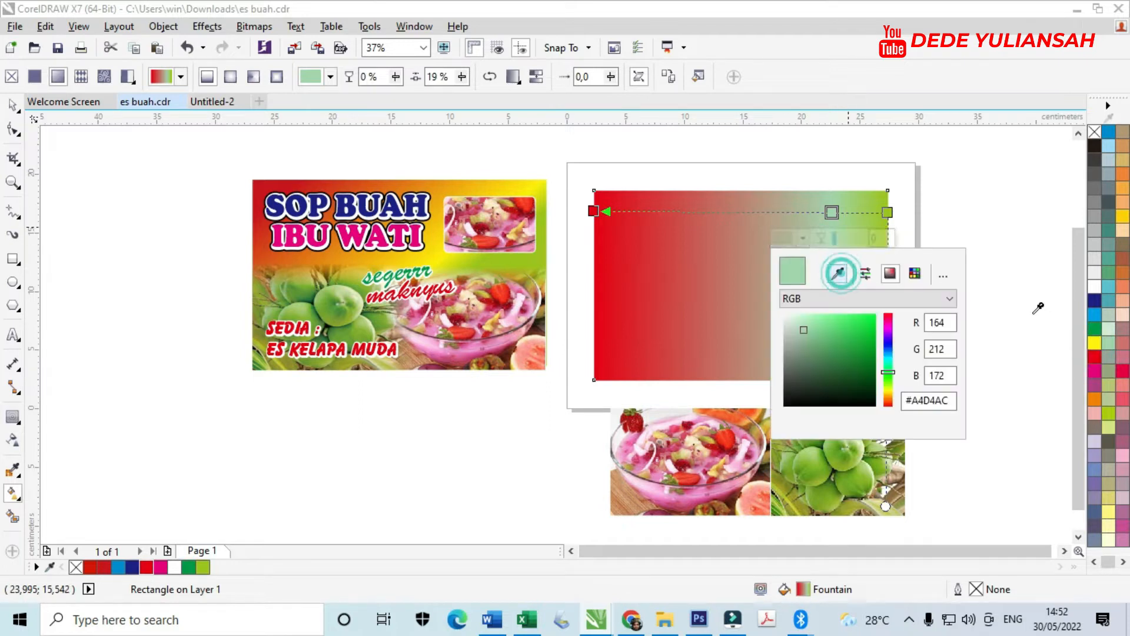
left_click(1098, 345)
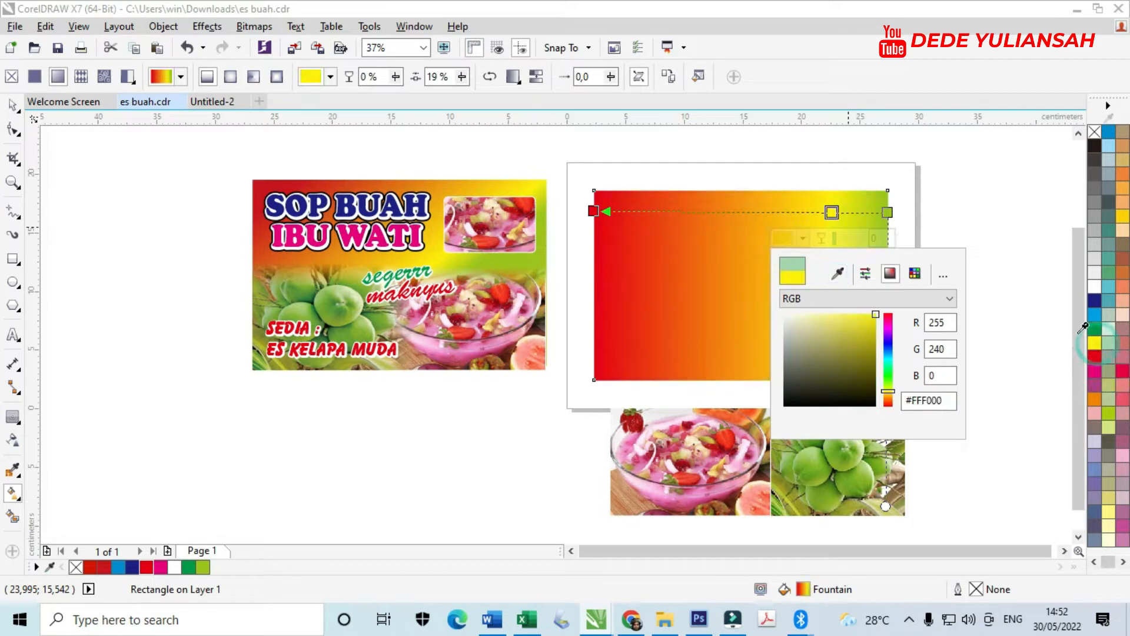
left_click(15, 108)
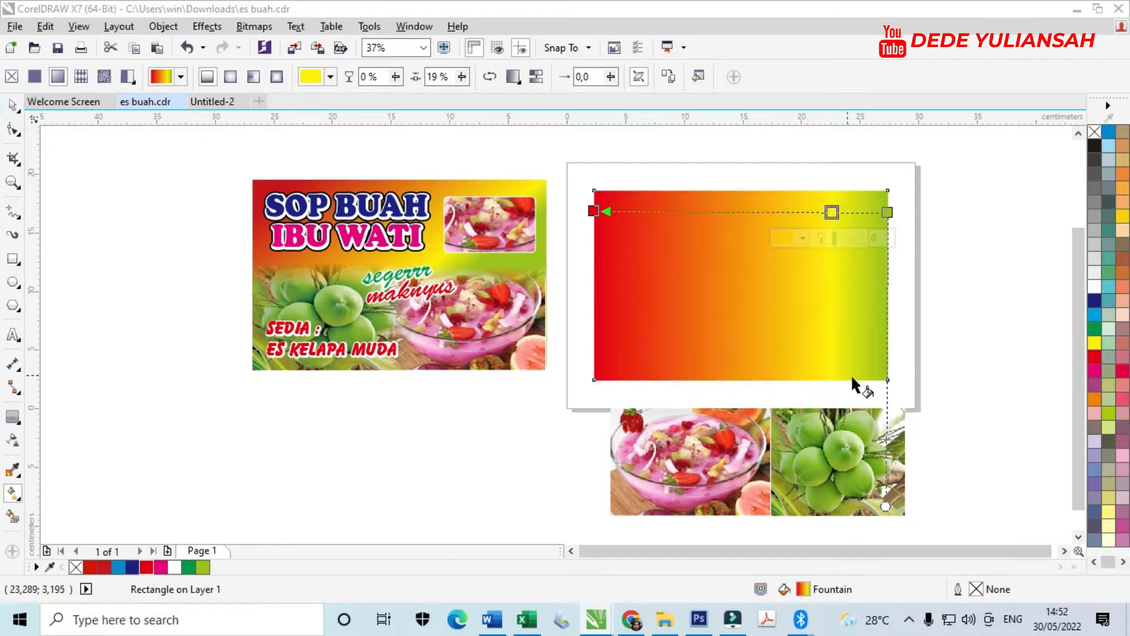
Slant the fountain fill into diagonal bands and extend its red end beyond the rectangle's left edge.
left_click_drag(886, 506, 733, 478)
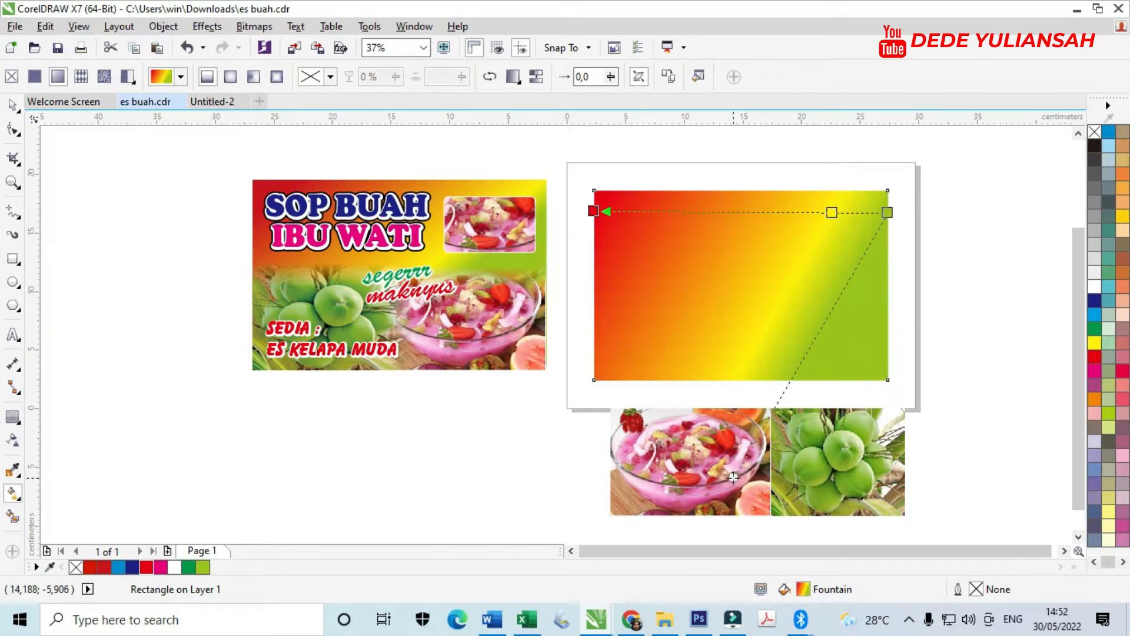
left_click_drag(592, 212, 571, 214)
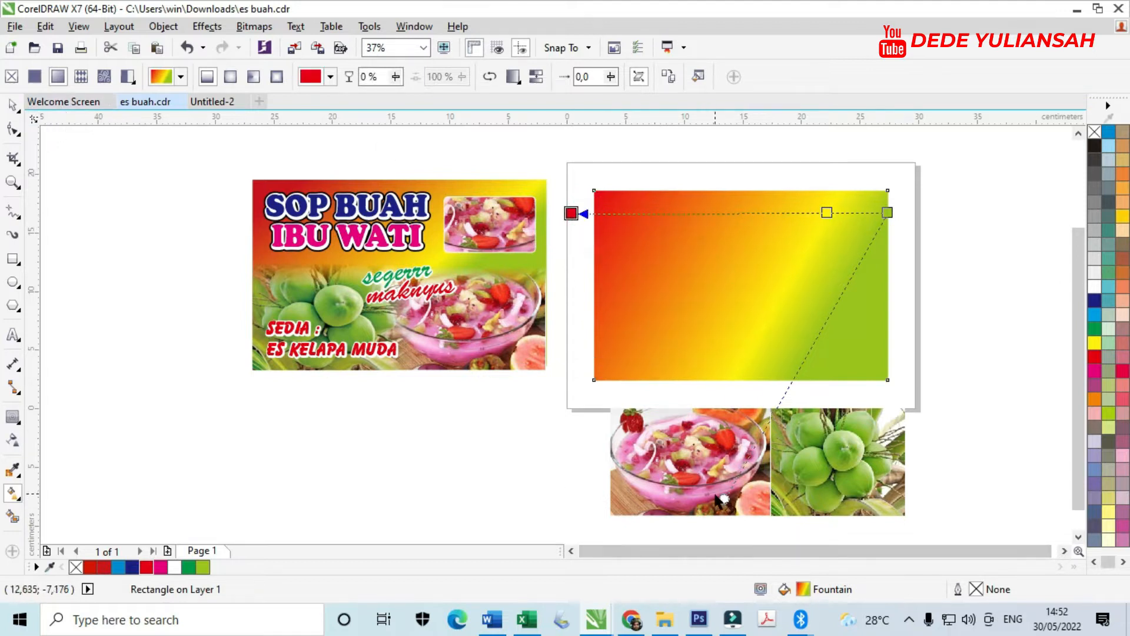
left_click_drag(724, 498, 664, 483)
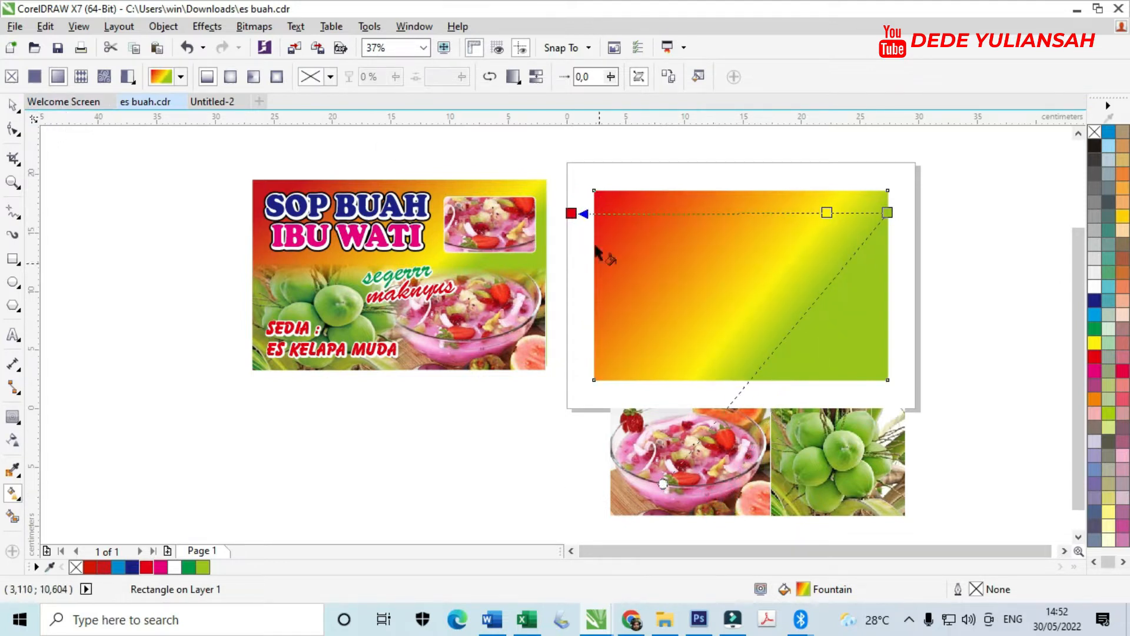
left_click_drag(564, 212, 540, 209)
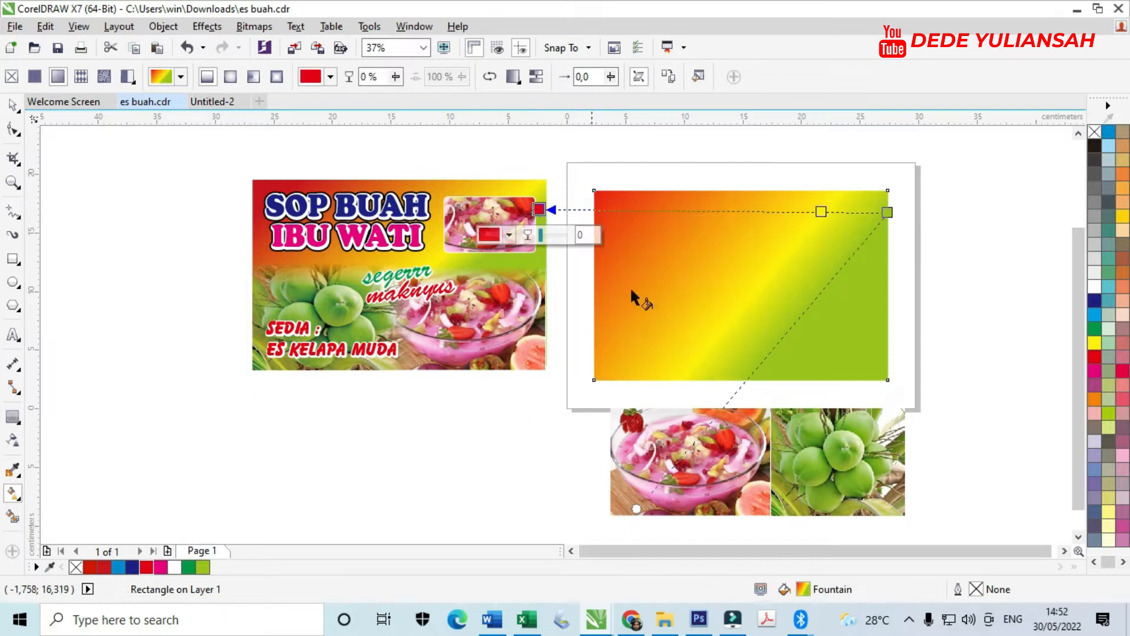
left_click(12, 105)
left_click(122, 242)
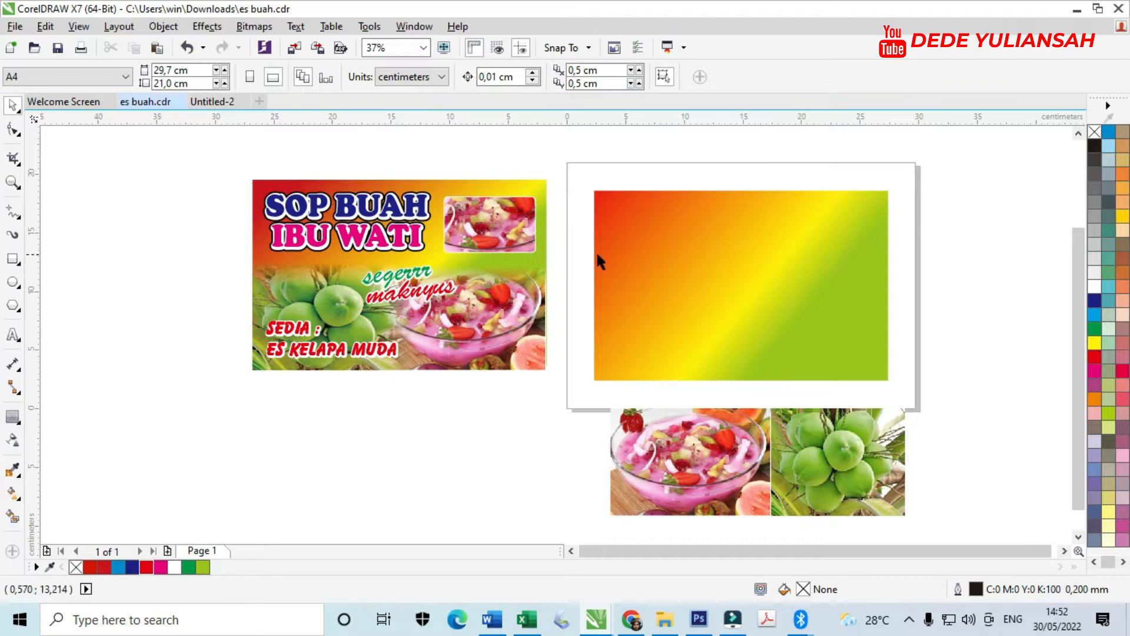
Move the fruit bowl and coconut photos together onto the gradient rectangle and align them to its bottom edge.
scroll(595, 250, "down", 1)
scroll(640, 254, "up", 1)
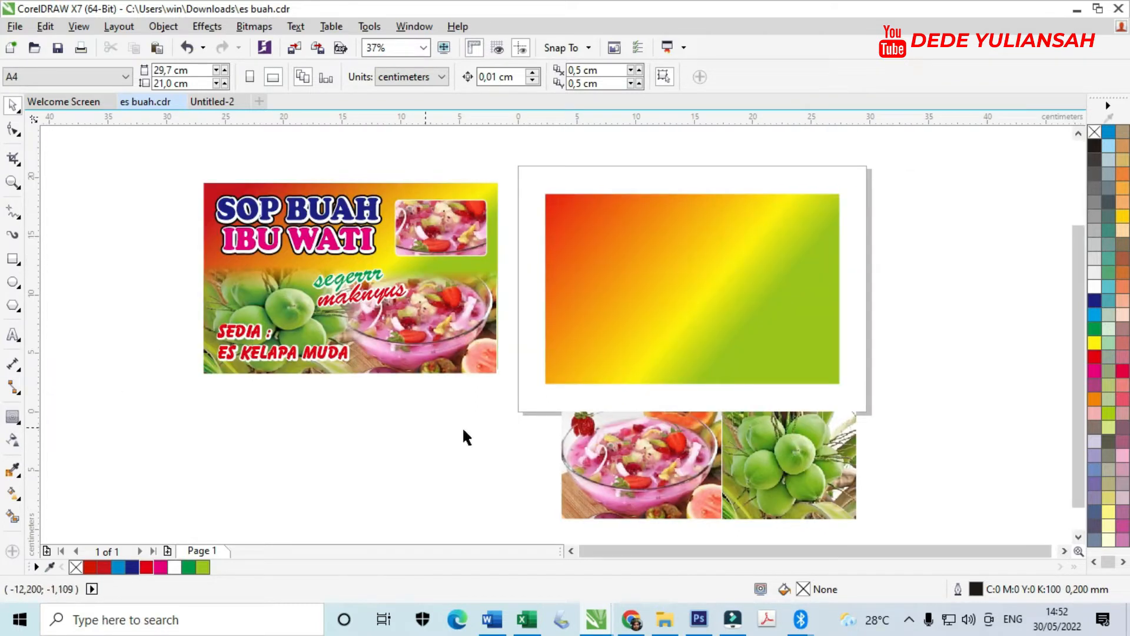
left_click(636, 471)
left_click(743, 465, "shift")
mouse_move(724, 467)
left_mouse_down()
mouse_move(709, 360)
mouse_move(697, 355)
left_mouse_up()
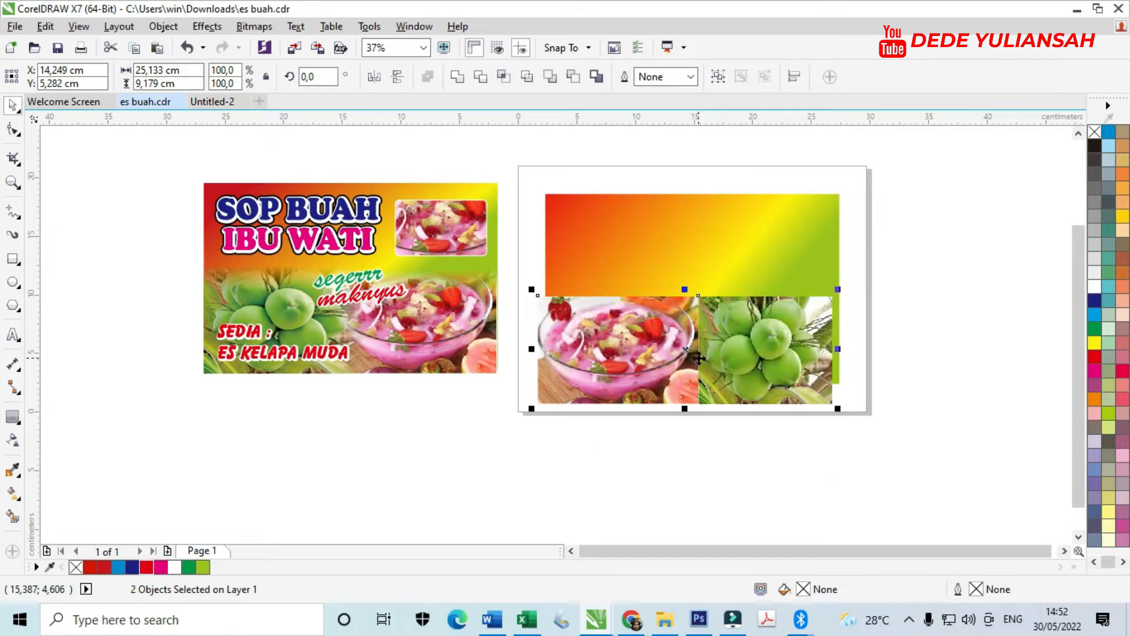
left_click(723, 242, "shift")
key("b")
left_click(834, 467)
Align the coconut photo to the gradient rectangle's right edge.
left_click(795, 351)
left_click(793, 246, "shift")
key("r")
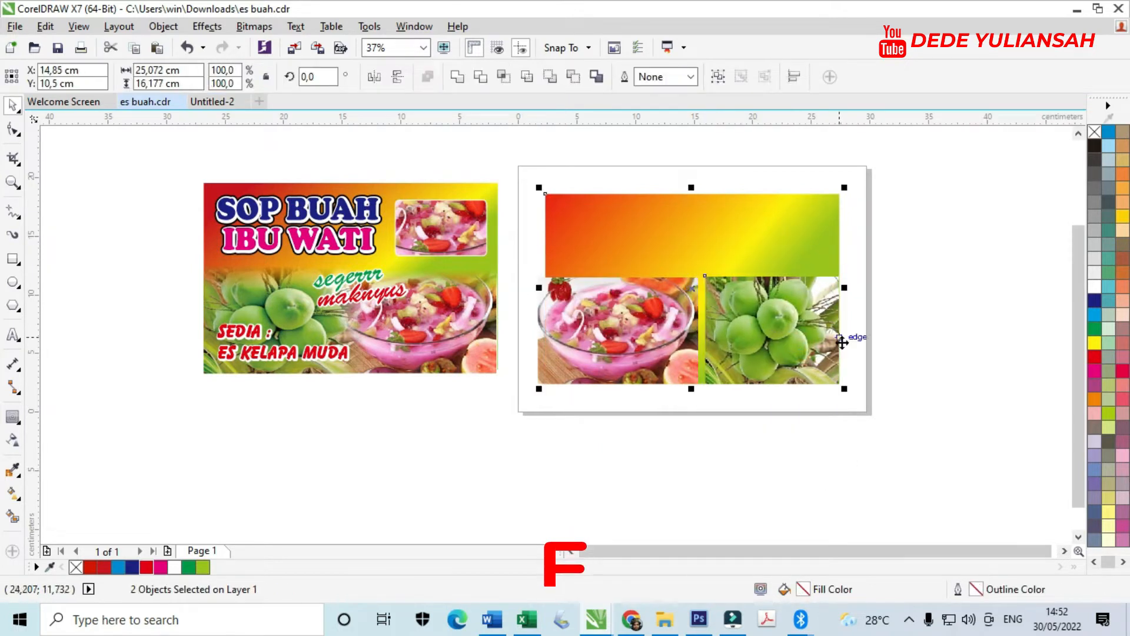
Move the fruit bowl photo out of the way and align the coconut photo to the rectangle's left edge.
left_click(682, 287)
left_click_drag(639, 346, 800, 442)
left_click(762, 328)
left_click(660, 246, "shift")
key("l")
left_click(913, 394)
Align the fruit bowl photo to the bottom and right edges of the gradient rectangle.
left_click(836, 412)
left_click(761, 295, "shift")
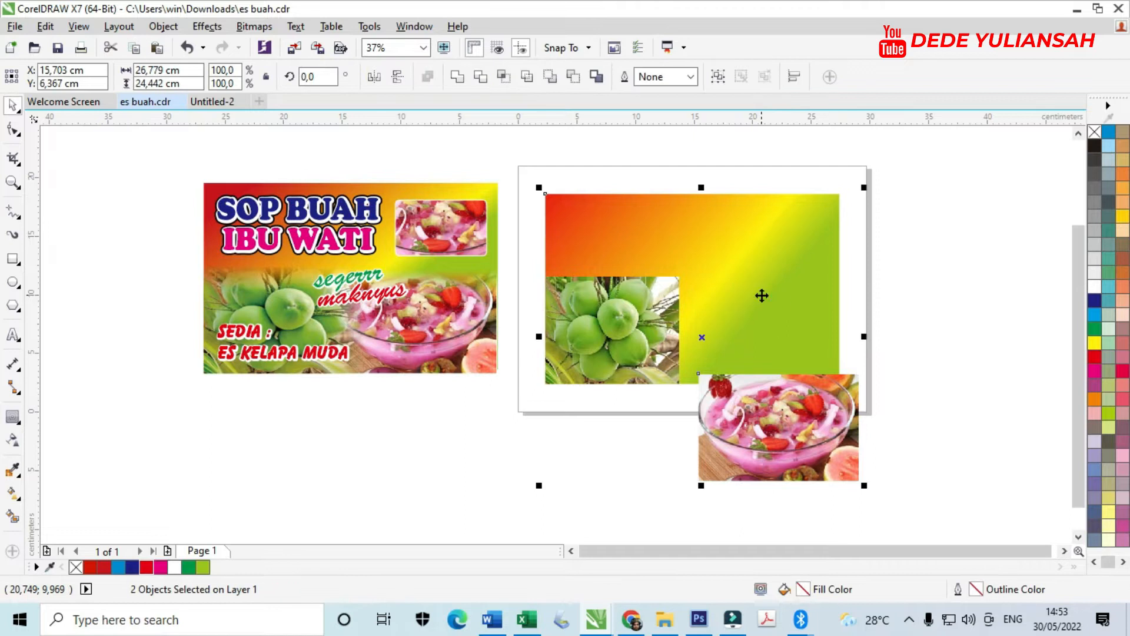
key("b")
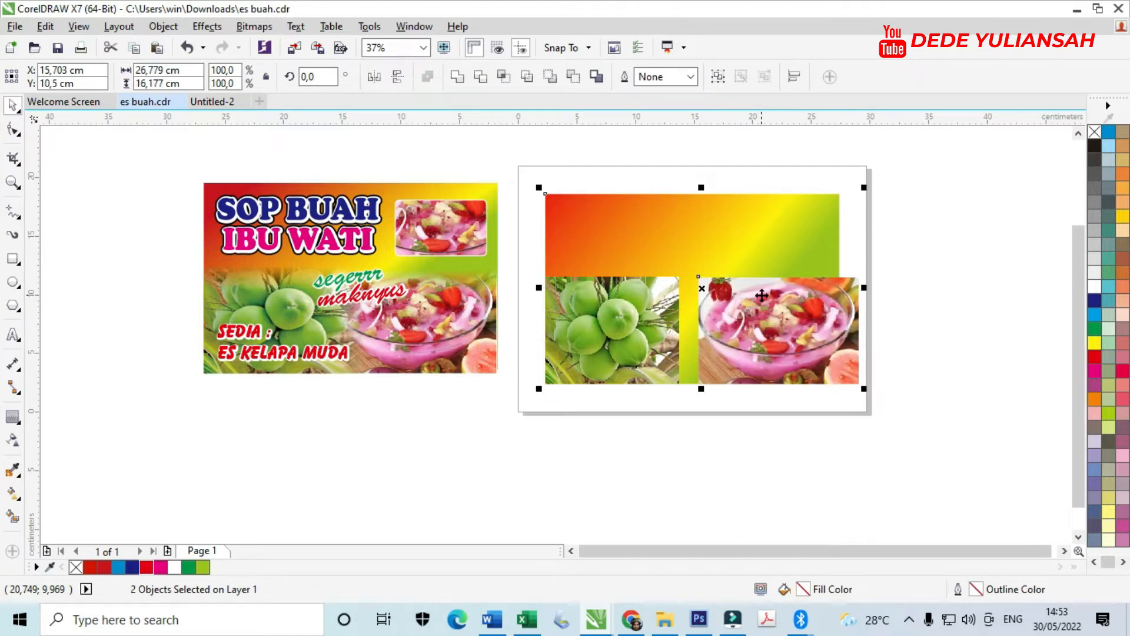
key("r")
left_click(921, 388)
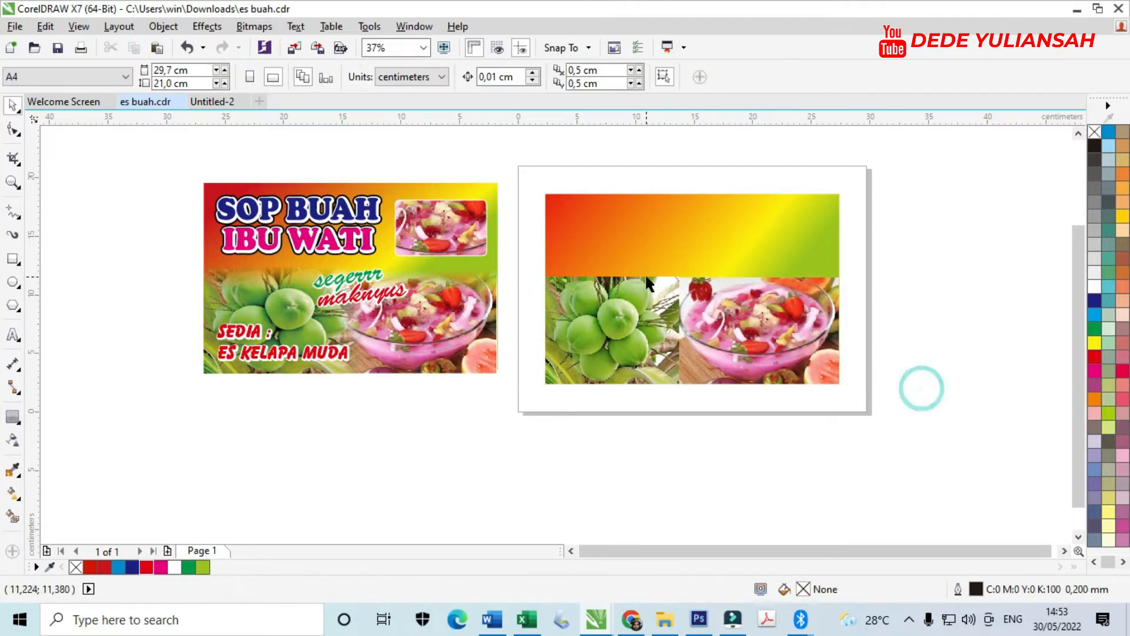
Apply a vertical linear transparency to the coconut photo so its top edge fades into the gradient background.
scroll(626, 272, "up", 2)
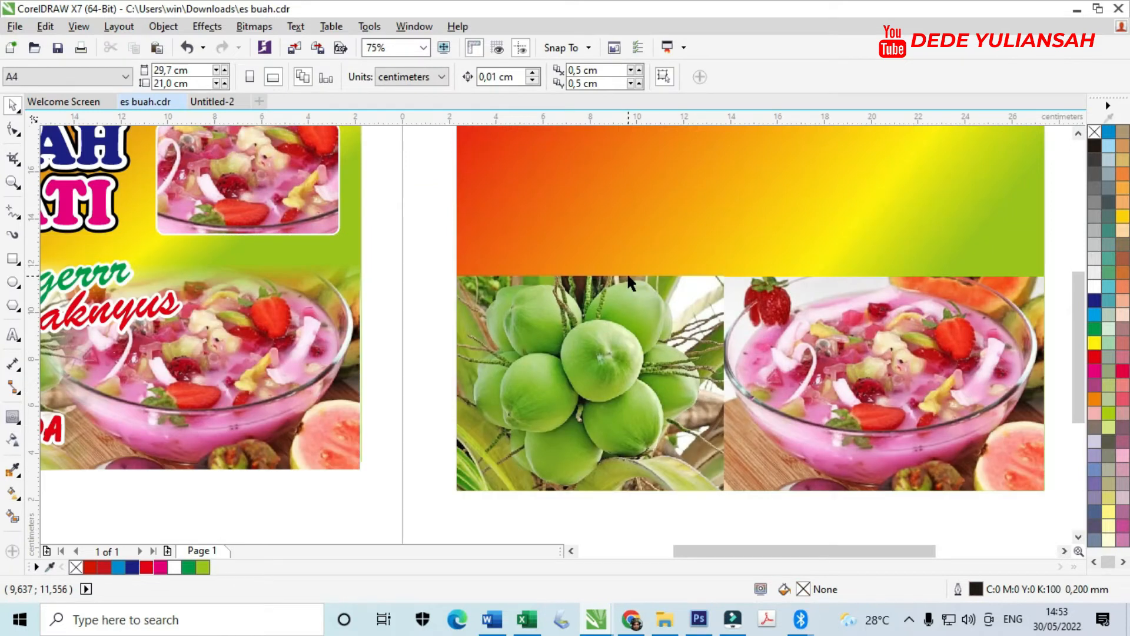
left_click(13, 442)
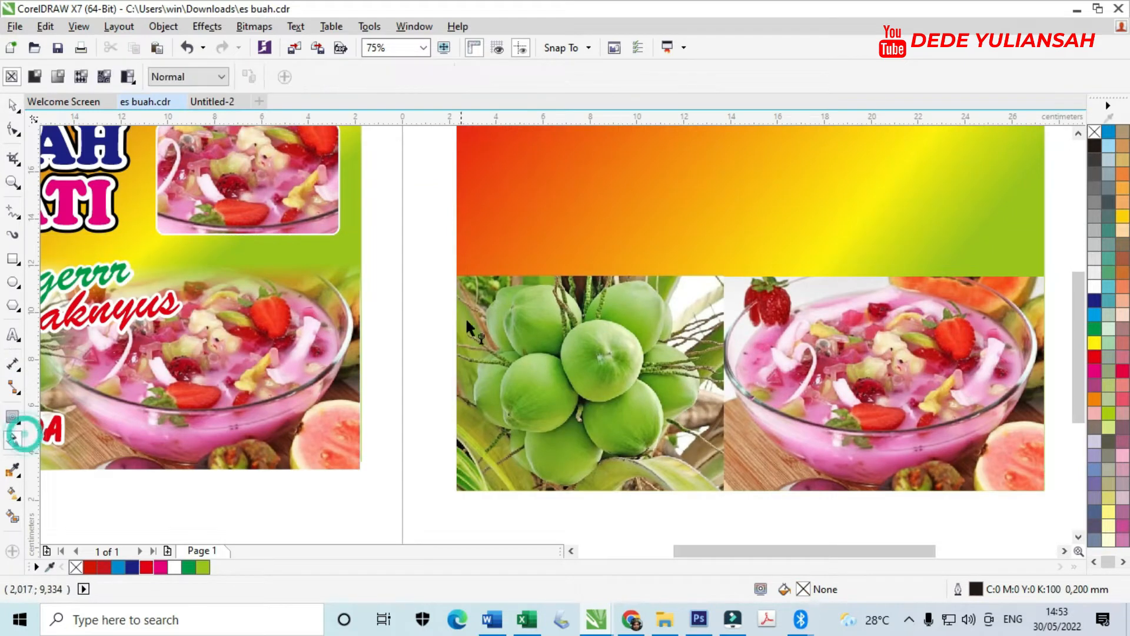
left_click(594, 285)
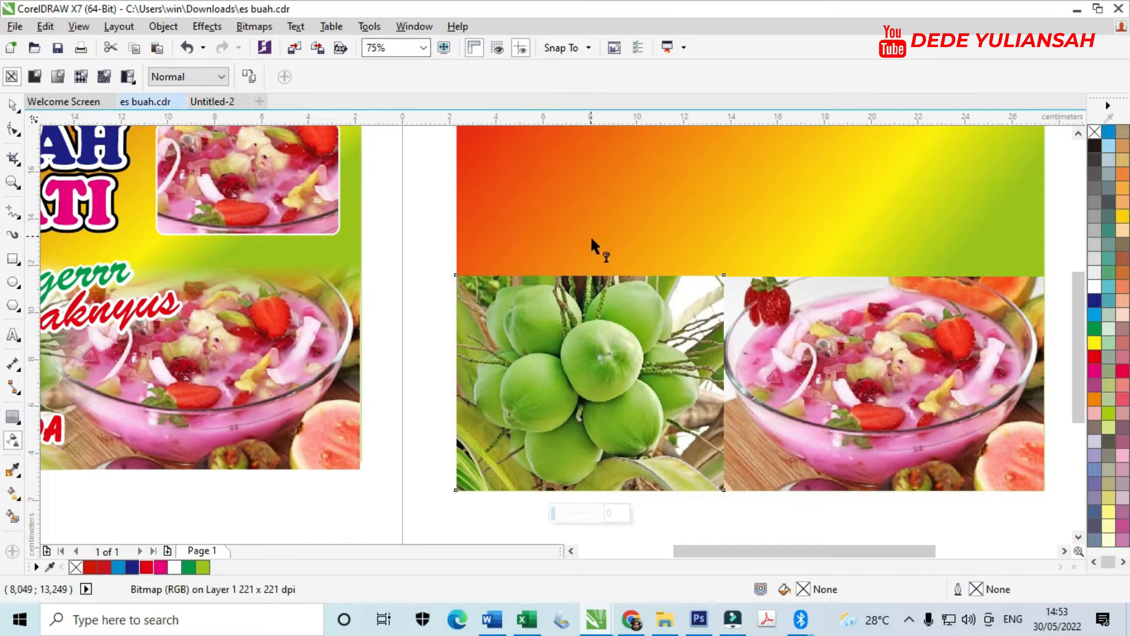
left_click_drag(592, 291, 591, 217)
left_click_drag(592, 291, 592, 313)
left_click_drag(591, 217, 593, 258)
left_click_drag(592, 313, 595, 339)
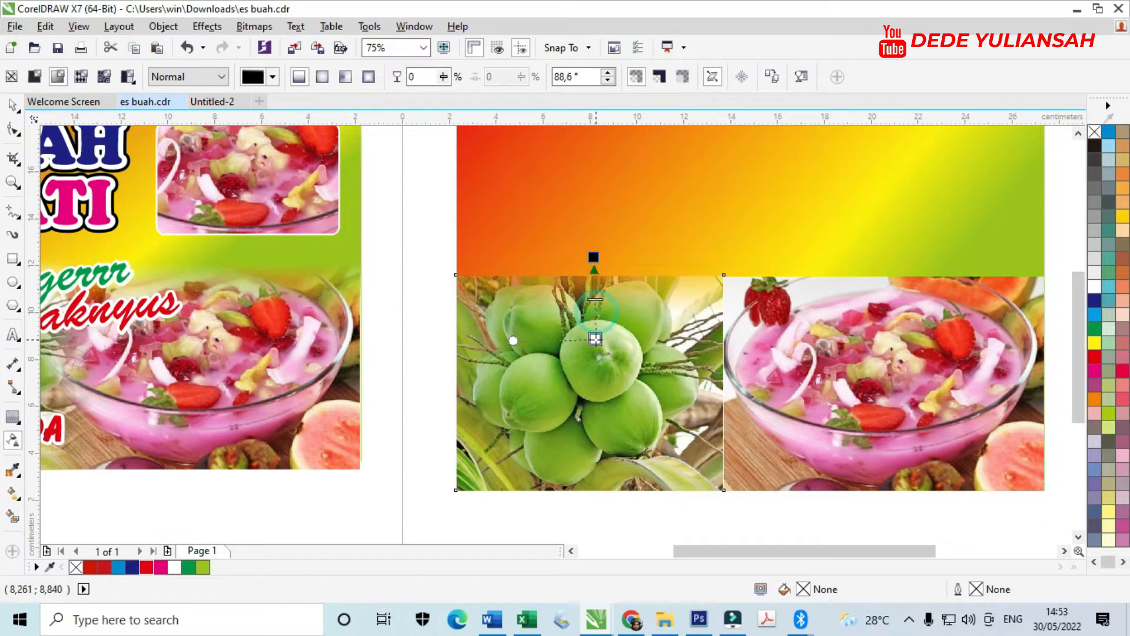
left_click_drag(594, 257, 595, 283)
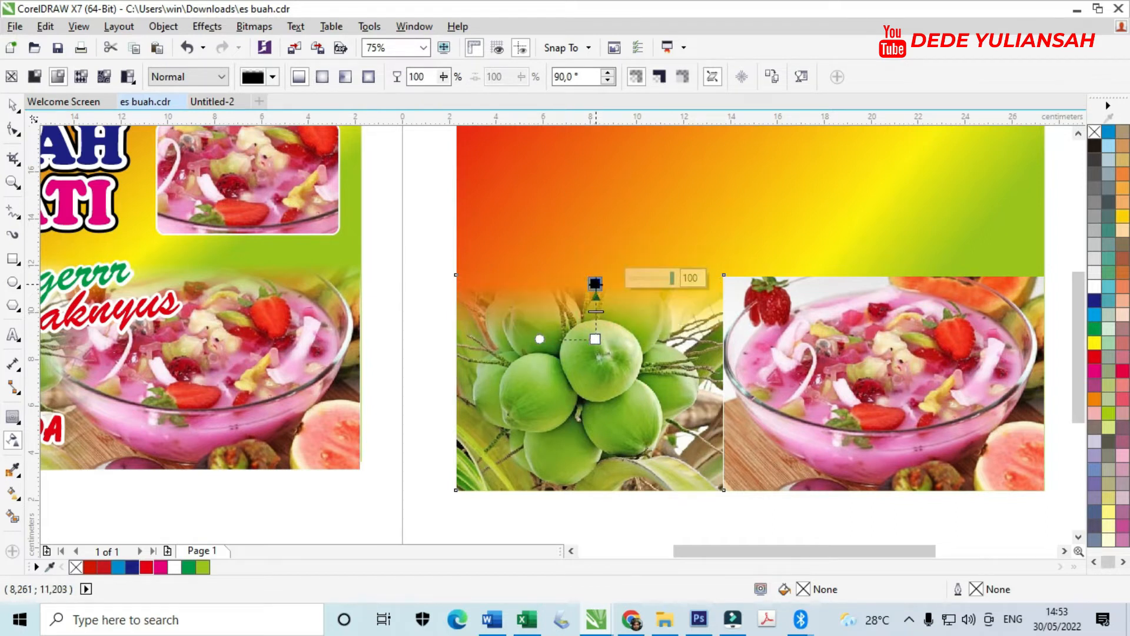
Apply a vertical linear transparency to the fruit bowl photo so its top edge fades into the gradient background.
scroll(566, 308, "down", 1)
left_click(746, 300)
scroll(749, 297, "up", 1)
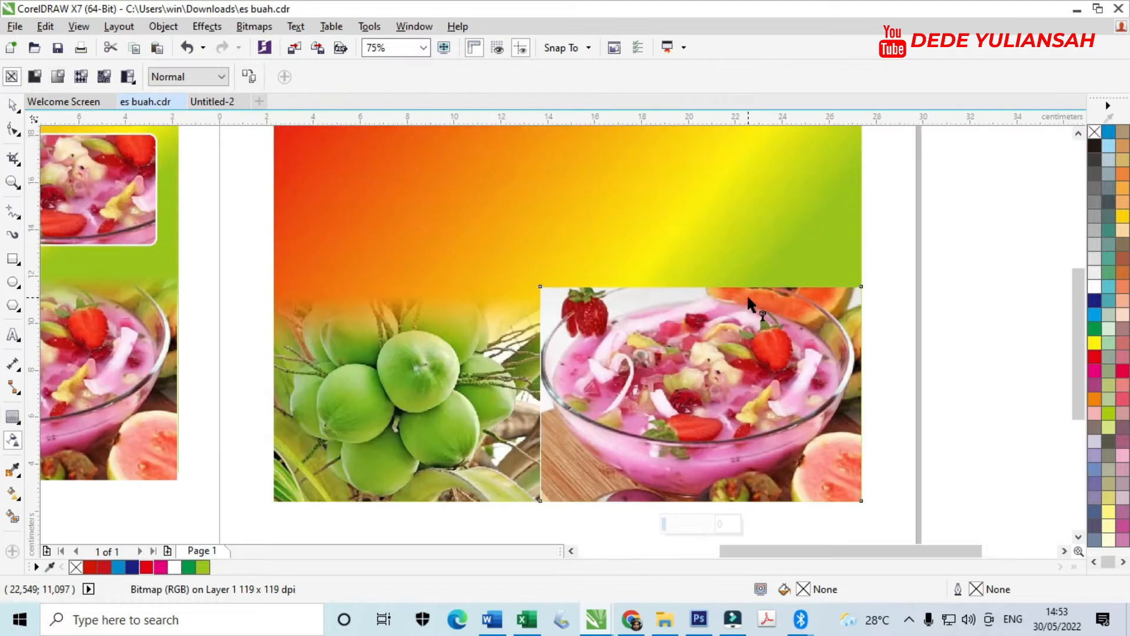
left_click_drag(720, 286, 720, 239)
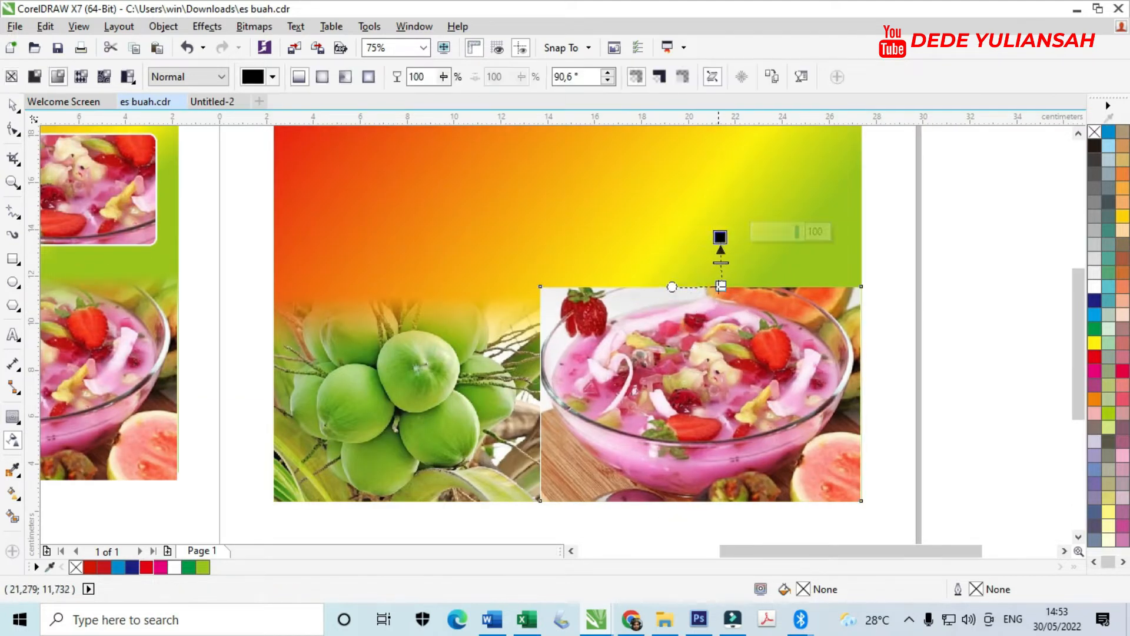
left_click_drag(717, 305, 717, 333)
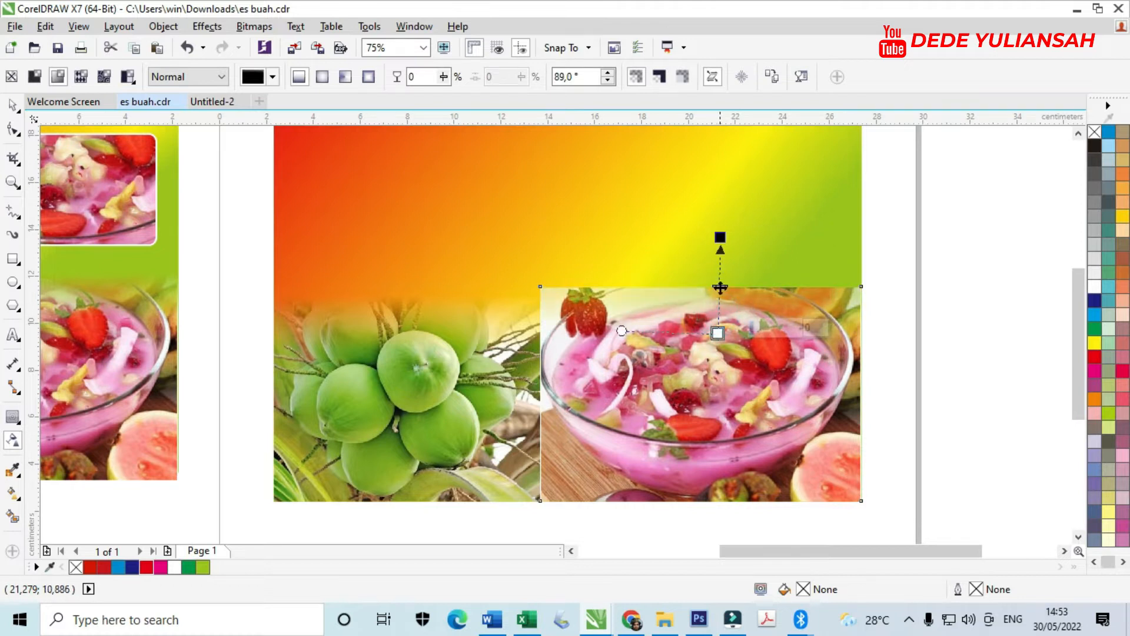
left_click_drag(720, 237, 718, 293)
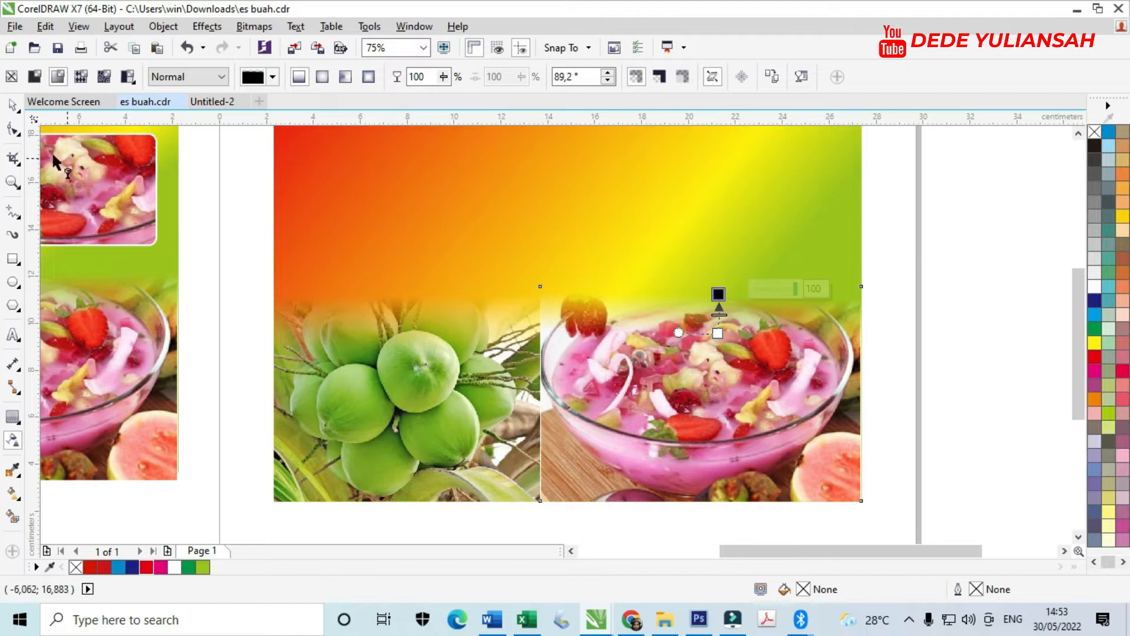
left_click(12, 106)
scroll(863, 348, "down", 1)
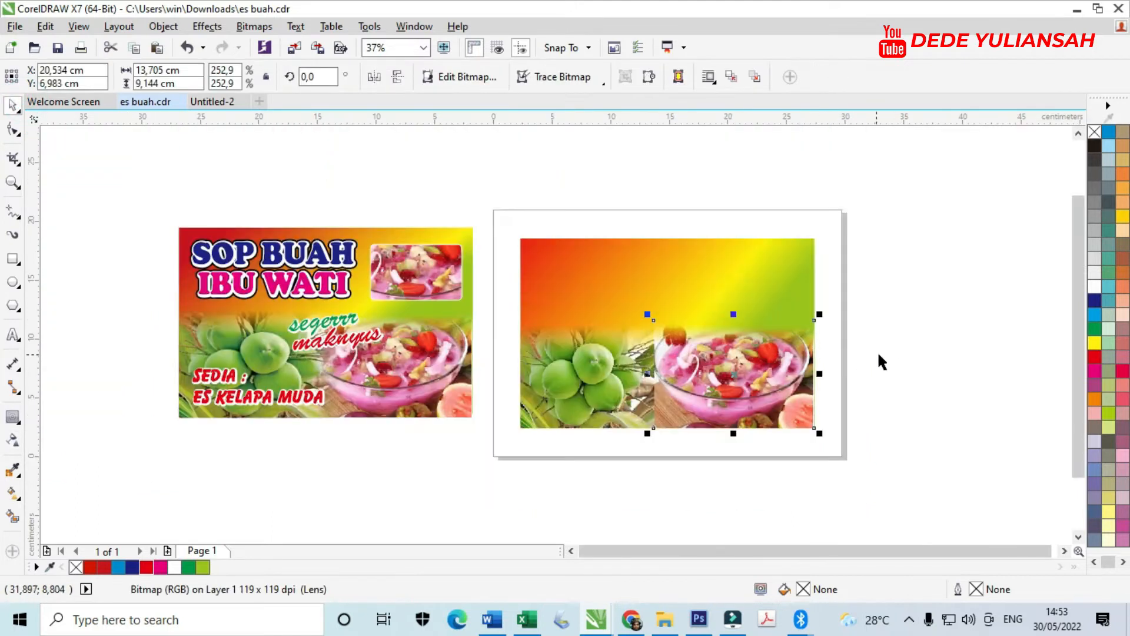
left_click(895, 358)
Stretch the coconut photo to about 13.2 cm wide from the gradient's left edge so it overlaps the fruit bowl photo.
scroll(612, 368, "up", 1)
left_click(519, 370)
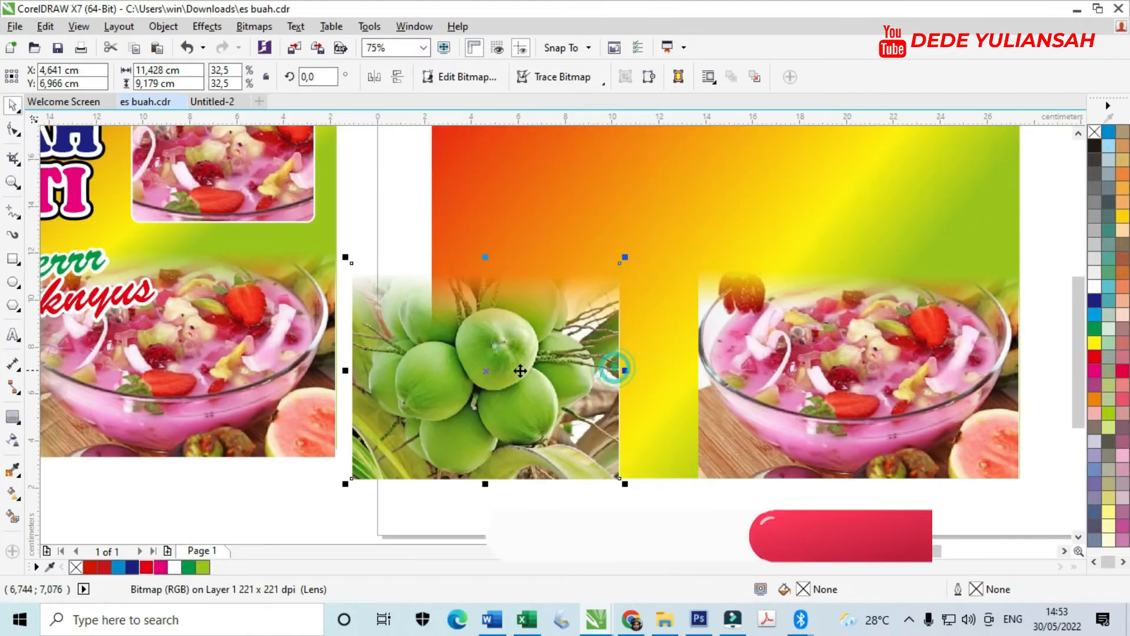
left_click_drag(519, 370, 752, 372)
scroll(729, 369, "down", 1)
scroll(722, 371, "up", 1)
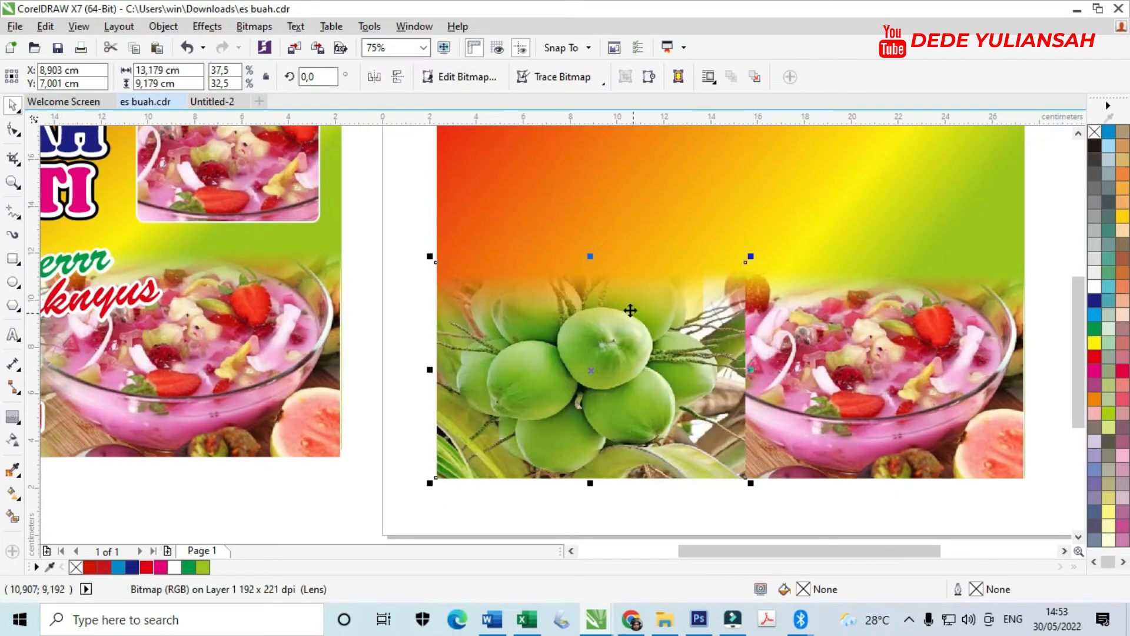
Convert the coconut photo to a 300 dpi CMYK Color (32-bit) bitmap with anti-aliasing and a transparent background.
left_click(254, 26)
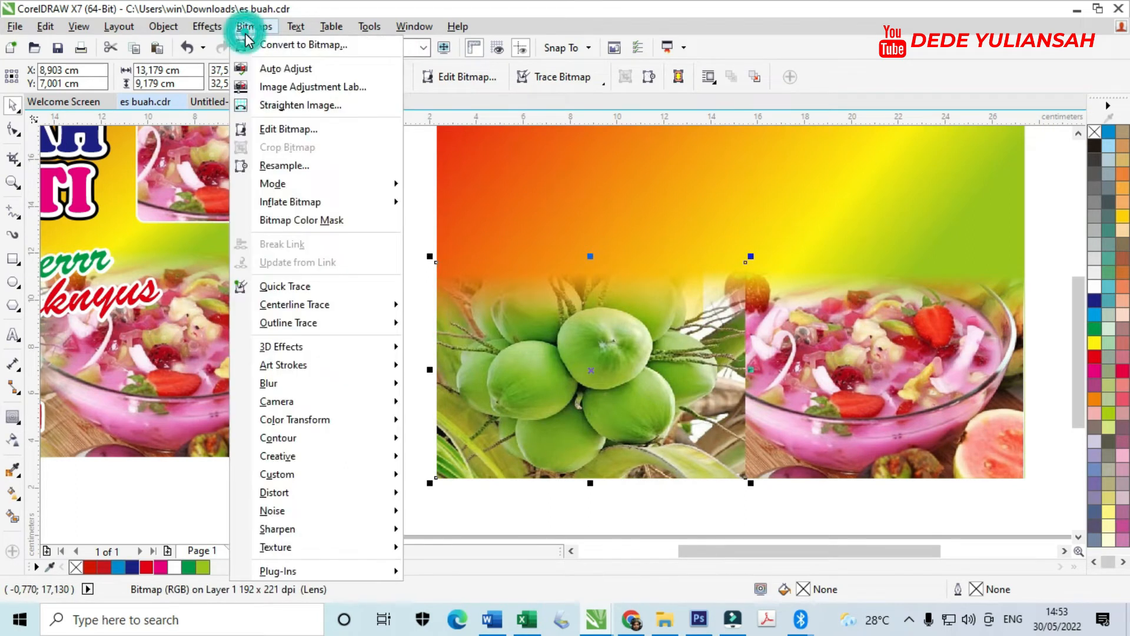
left_click(328, 45)
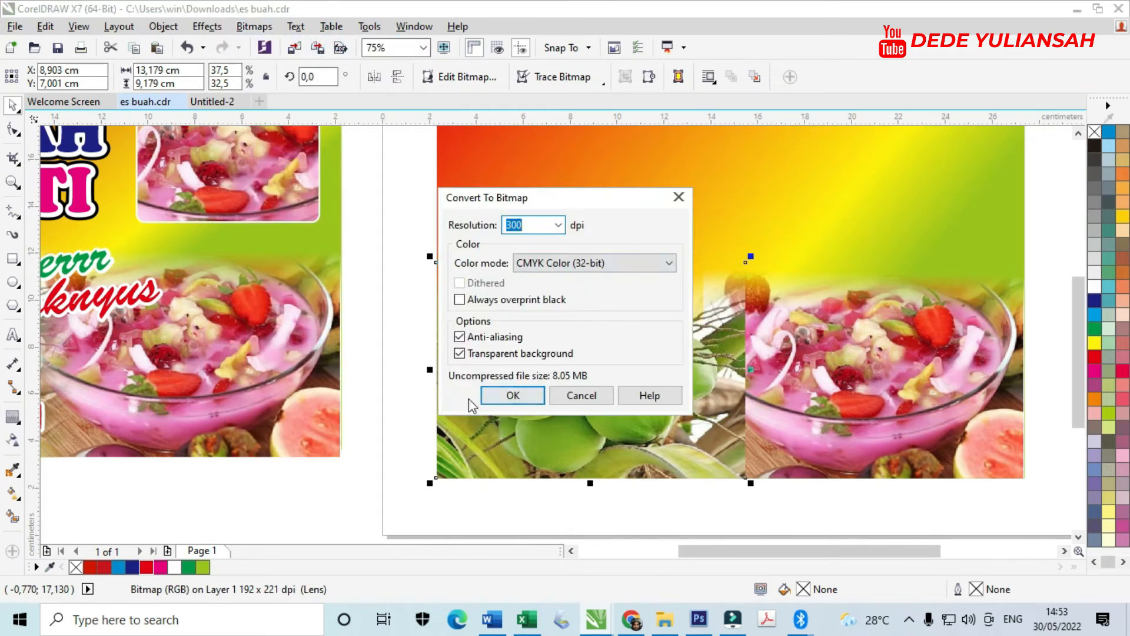
left_click(513, 396)
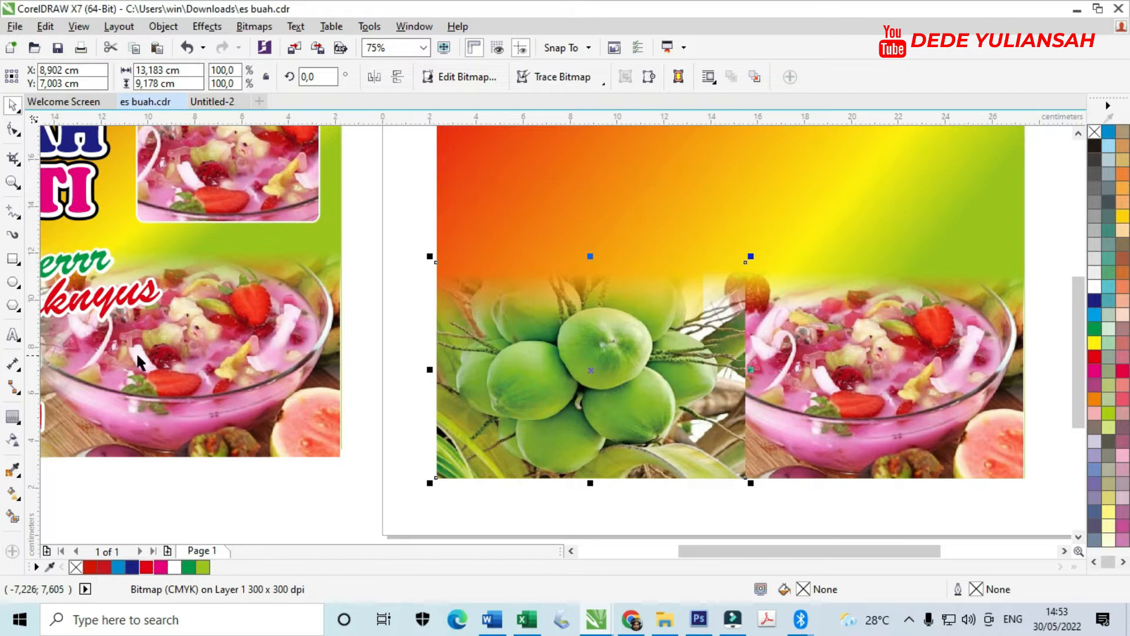
Apply a short, roughly horizontal linear transparency to the coconut photo so its right edge fades into the fruit bowl photo.
left_click(14, 440)
mouse_move(743, 387)
left_mouse_down()
mouse_move(693, 386)
mouse_move(767, 354)
mouse_move(806, 389)
mouse_move(760, 412)
mouse_move(691, 386)
mouse_move(753, 391)
mouse_move(742, 392)
left_mouse_up()
key("ctrl+z")
scroll(735, 391, "up", 3)
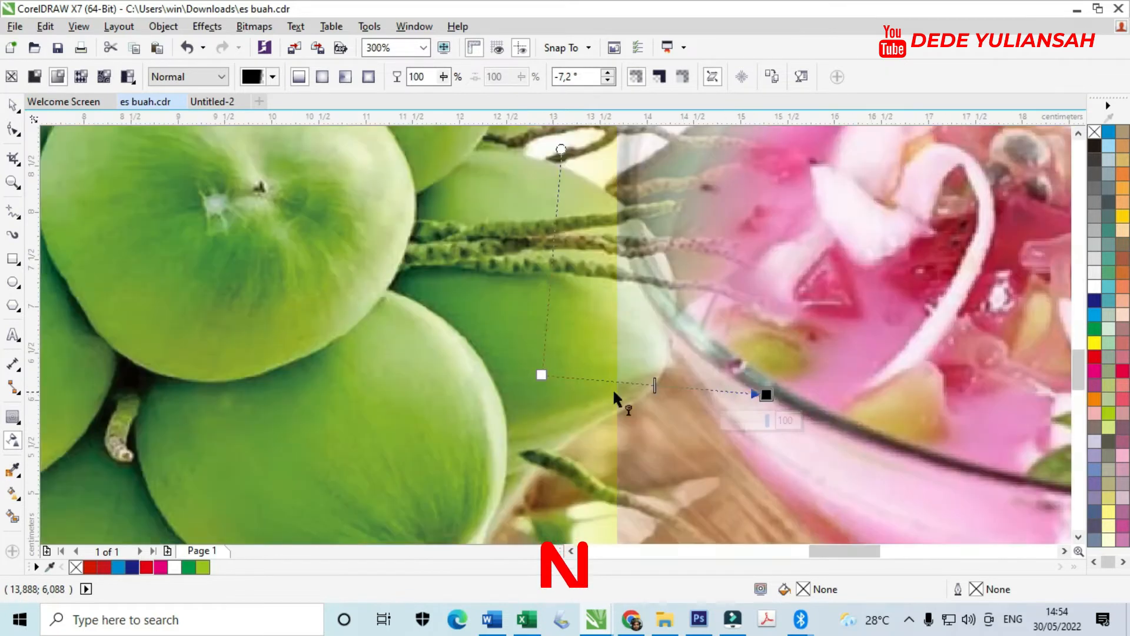
left_click_drag(533, 372, 557, 371)
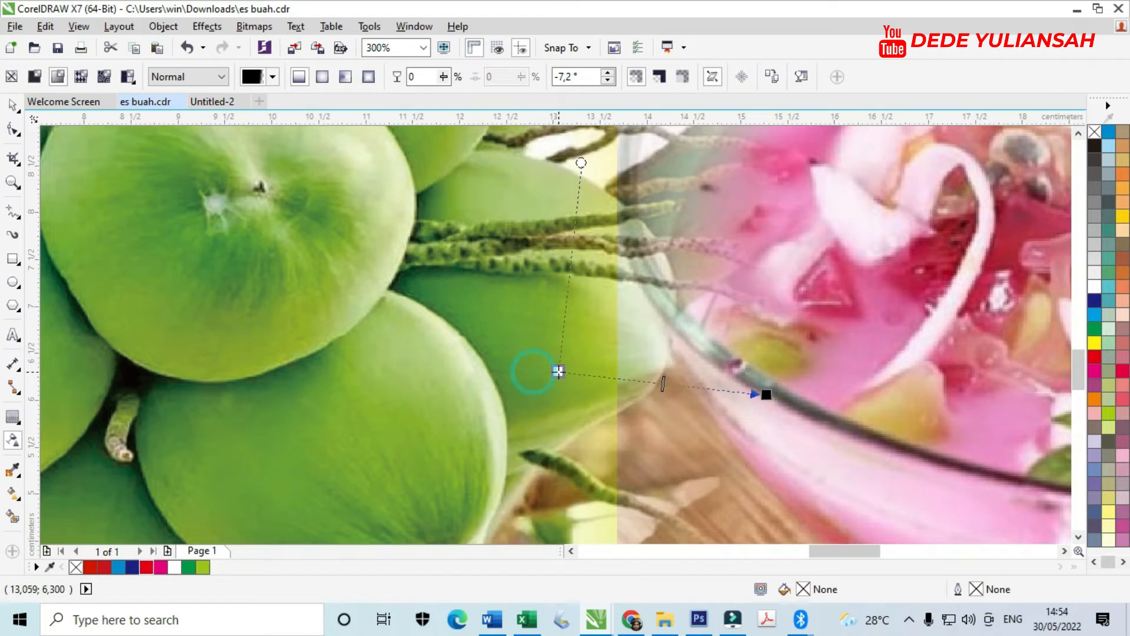
scroll(668, 375, "down", 3)
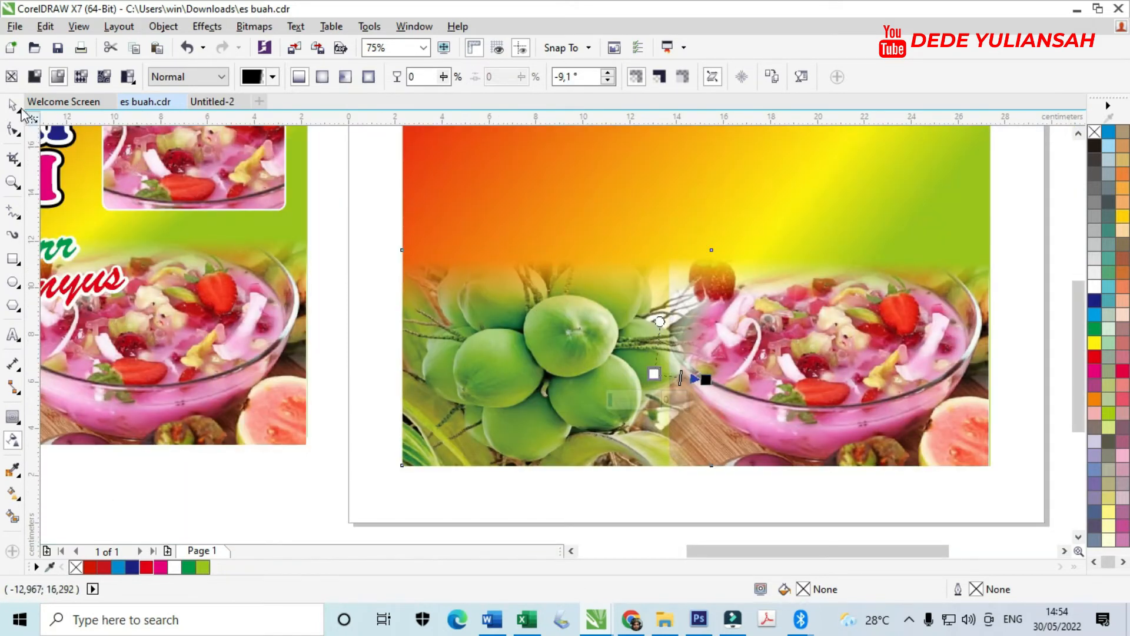
key("space")
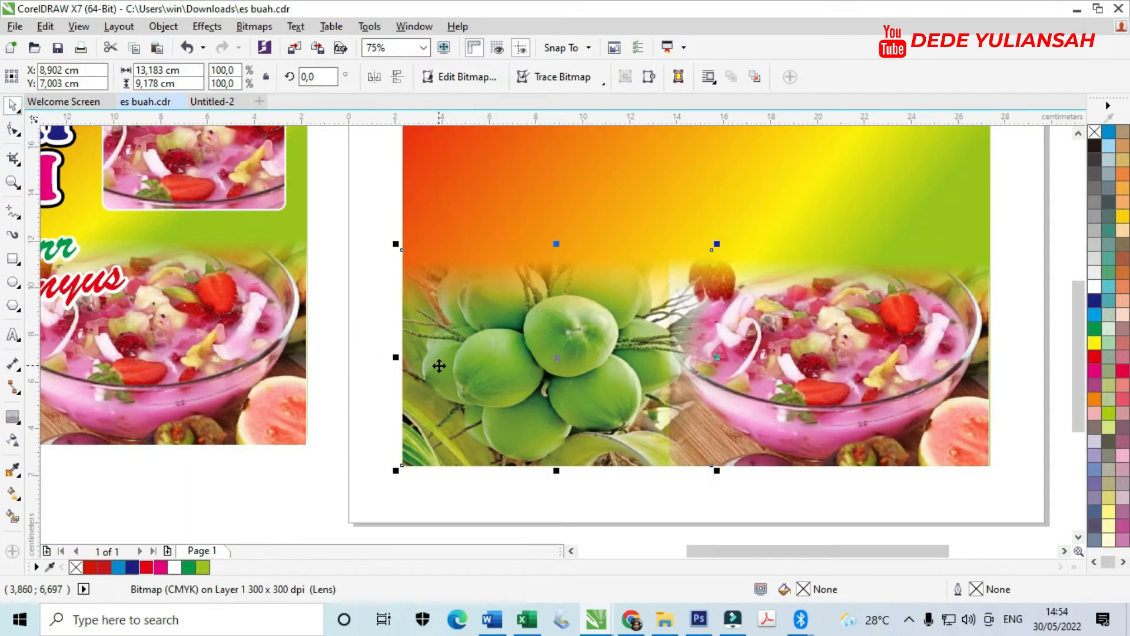
left_click(612, 495)
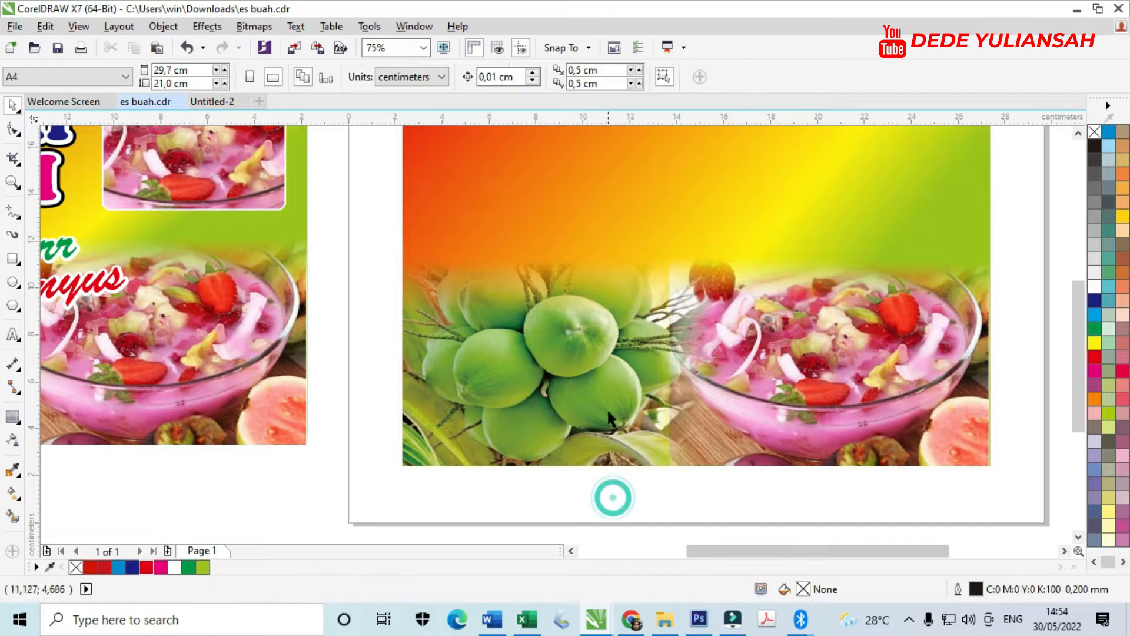
scroll(660, 406, "down", 3)
scroll(523, 407, "up", 2)
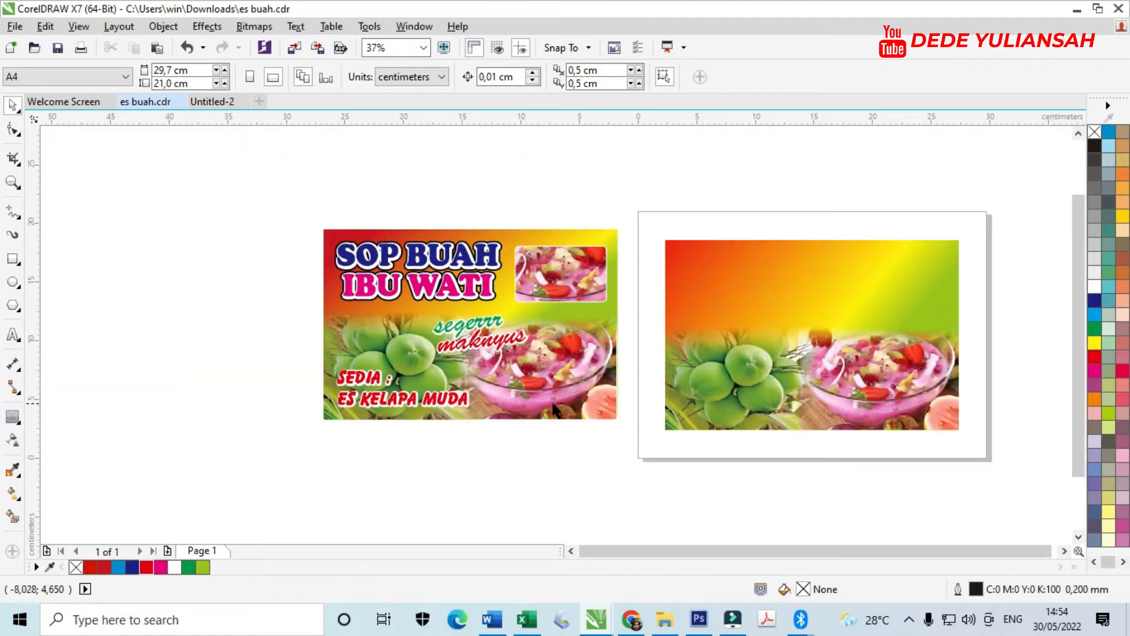
Move the coconut photo aside to inspect the seam with the fruit bowl photo, and restore its position.
scroll(824, 394, "up", 4)
left_click(649, 382)
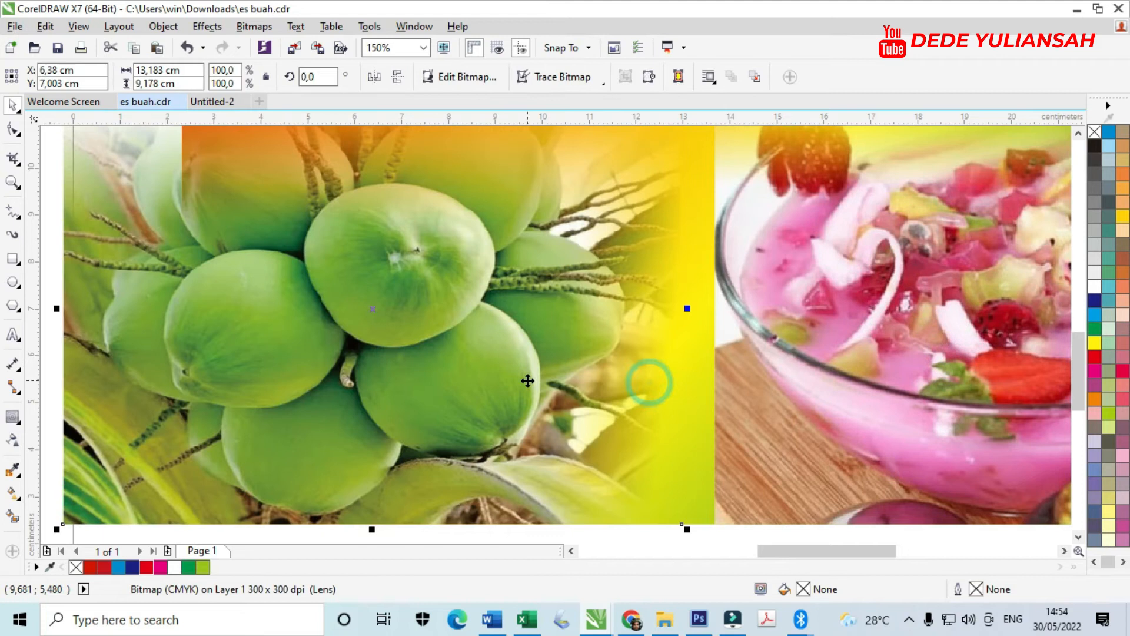
left_click_drag(527, 381, 648, 380)
scroll(764, 373, "down", 2)
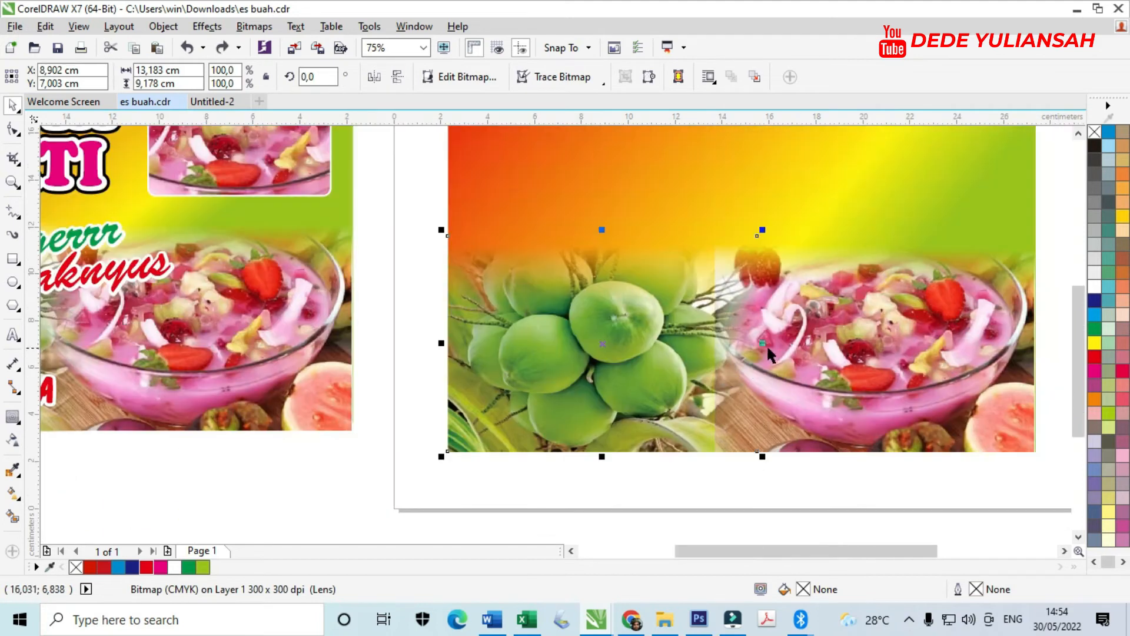
Widen the coconut photo to about 13.7 cm so its faded right edge covers the fruit bowl photo's edge.
left_click_drag(768, 346, 800, 347)
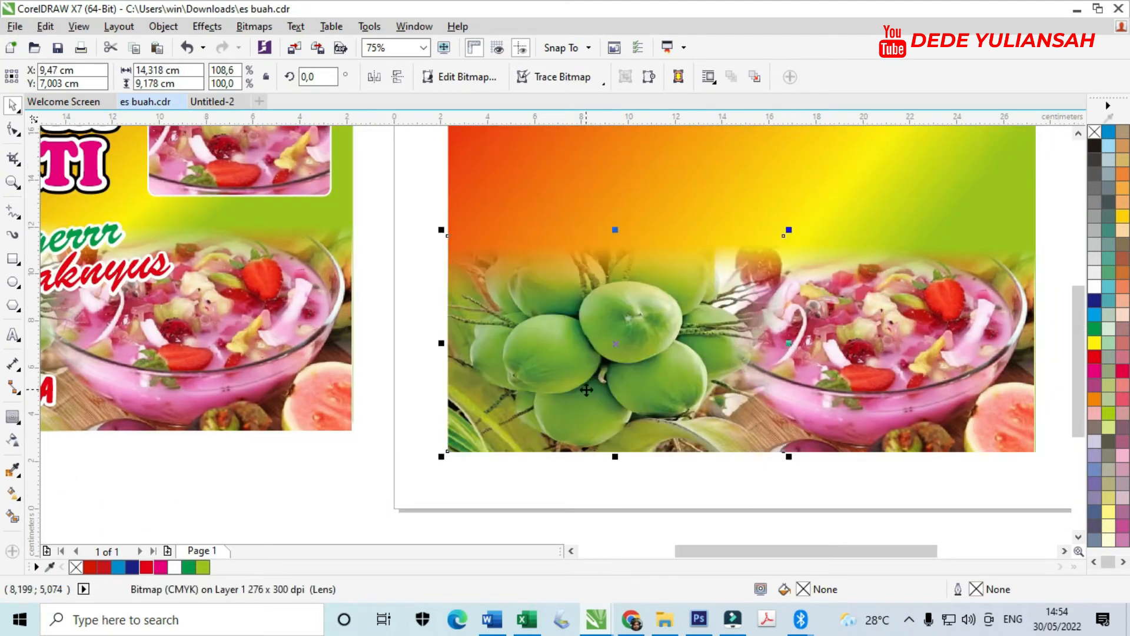
scroll(587, 389, "down", 1)
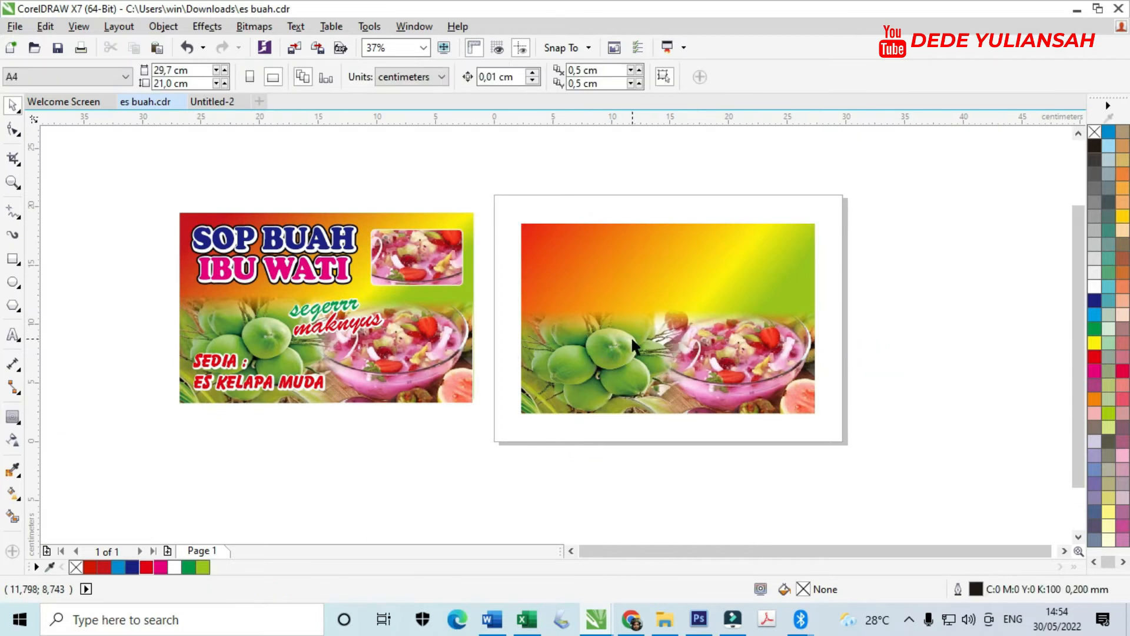
scroll(631, 335, "up", 1)
left_click_drag(749, 378, 725, 378)
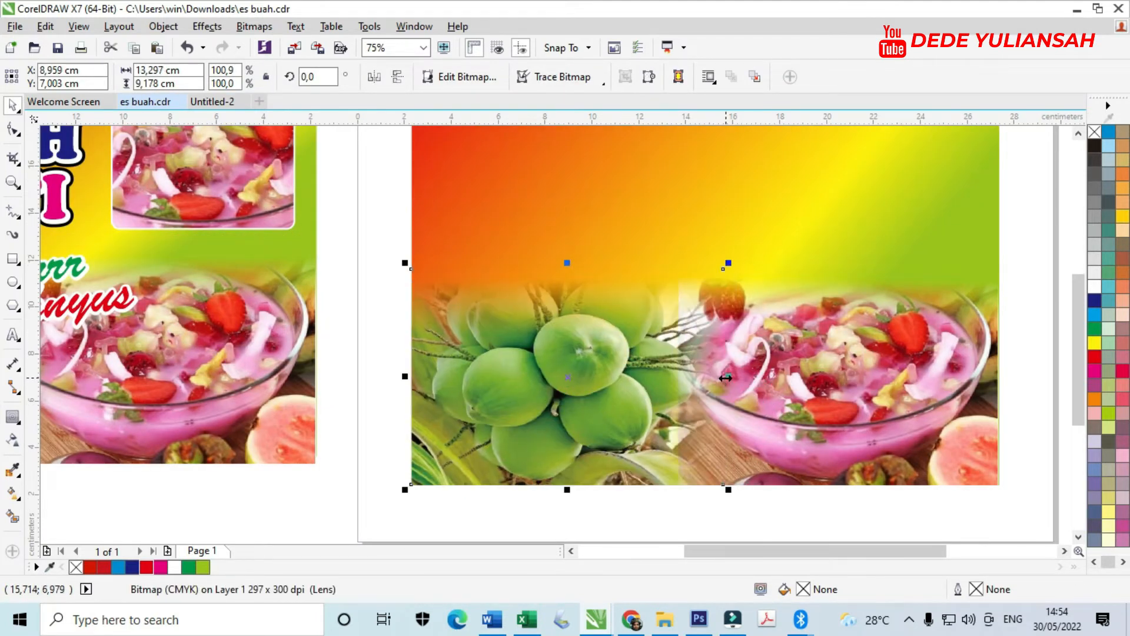
scroll(724, 372, "down", 1)
scroll(726, 376, "up", 1)
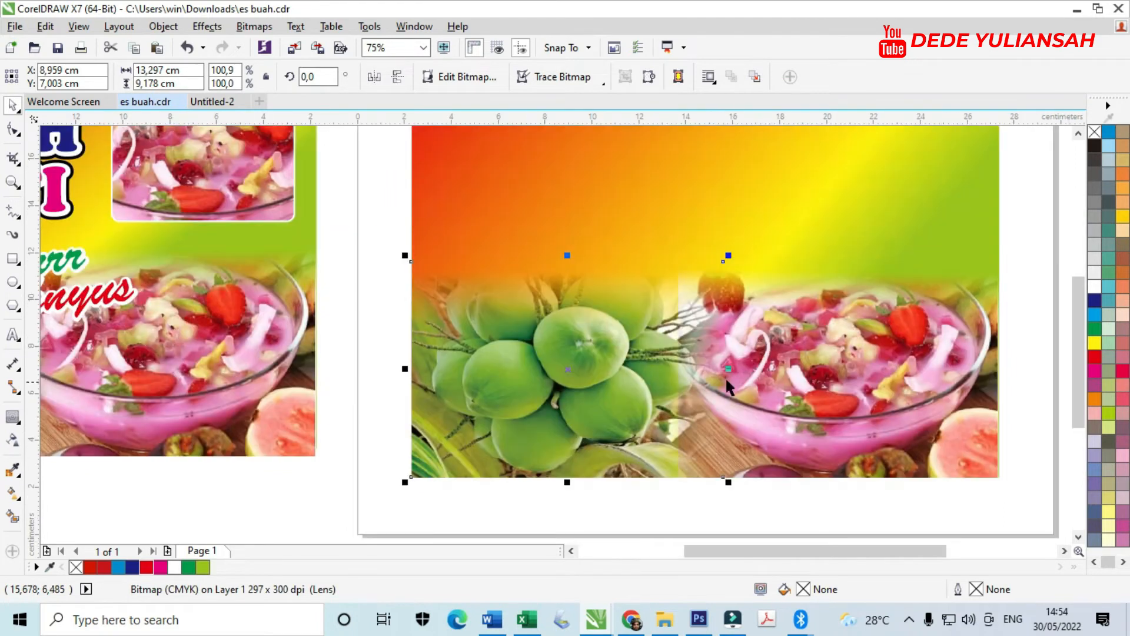
left_click_drag(728, 370, 737, 370)
scroll(737, 370, "down", 1)
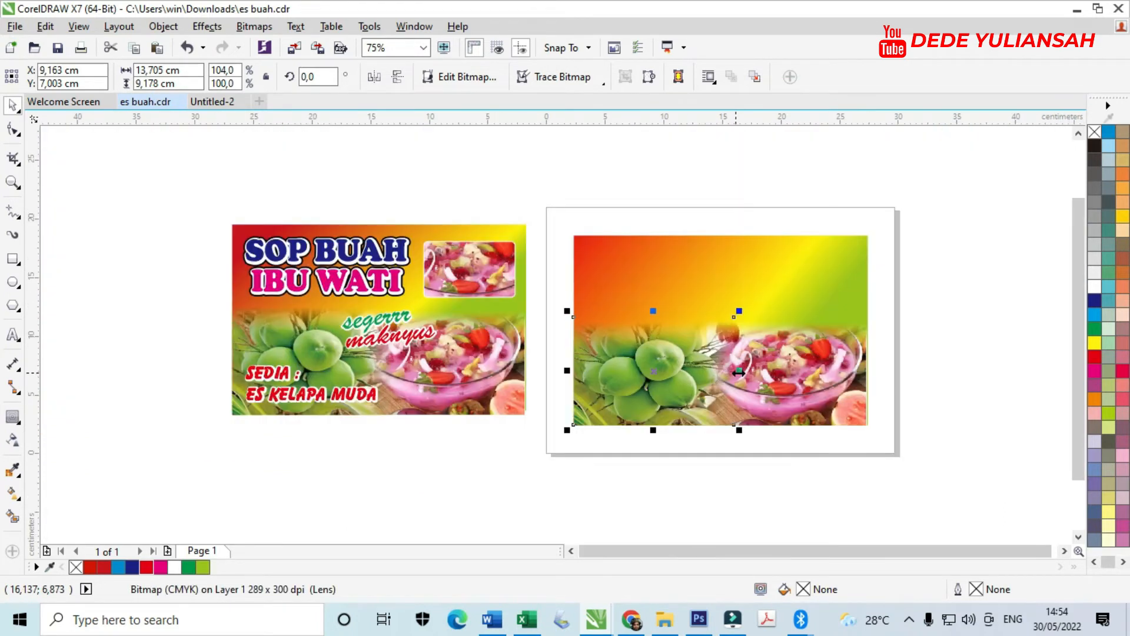
left_click(925, 375)
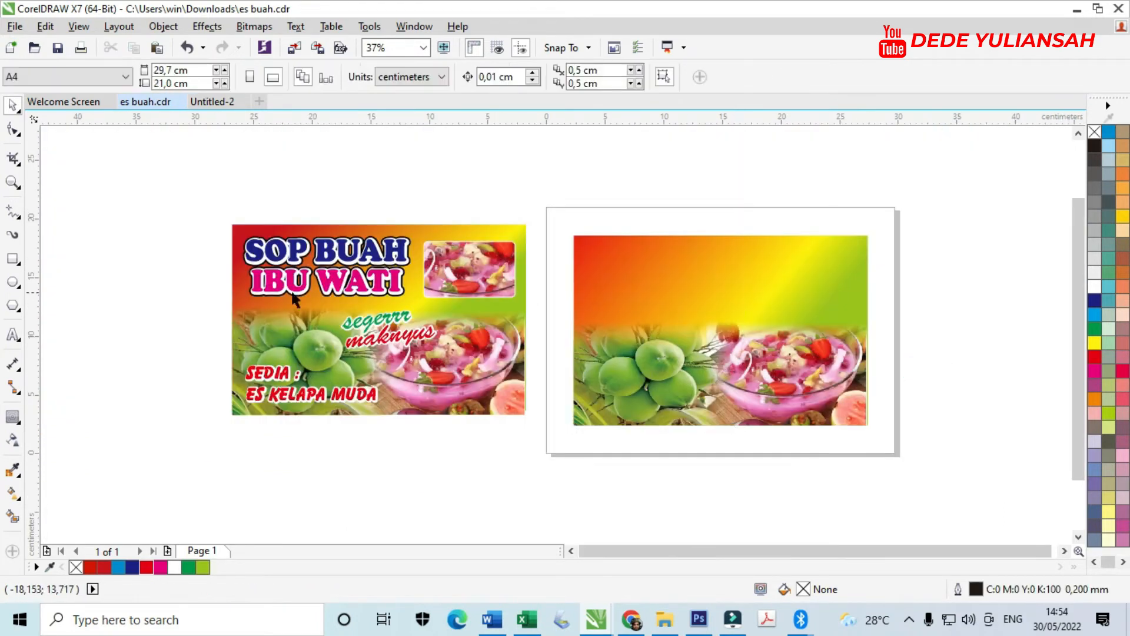
Add the two-line artistic text "SOP BUAH" / "IBU WATI" on the upper part of the gradient rectangle.
left_click(13, 334)
scroll(631, 261, "up", 1)
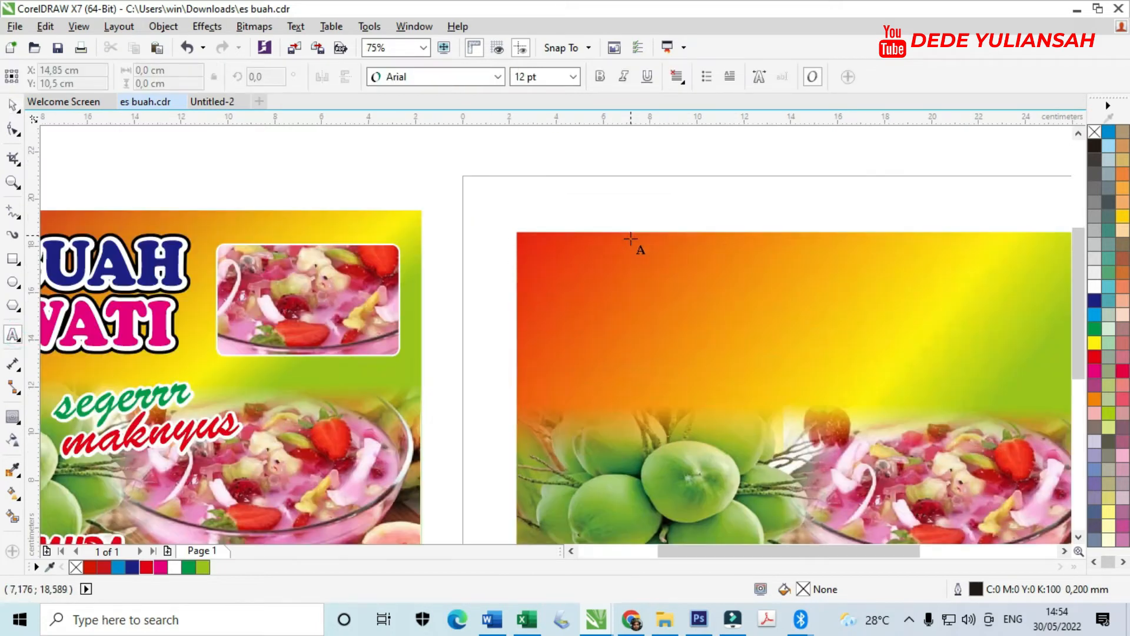
left_click(609, 293)
type("s")
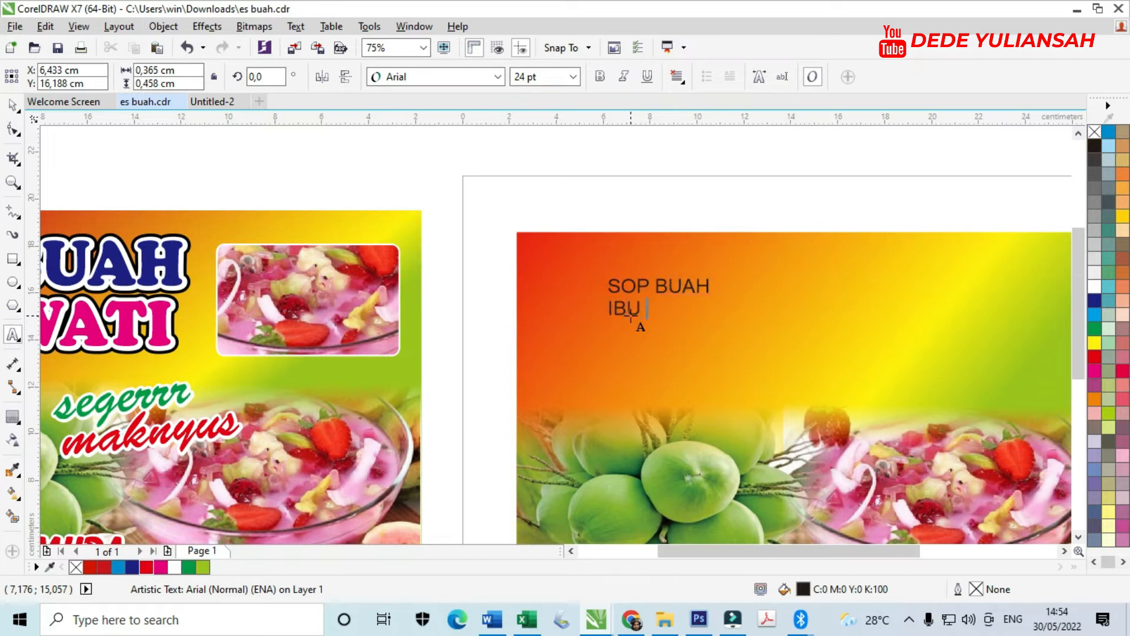
left_click(13, 105)
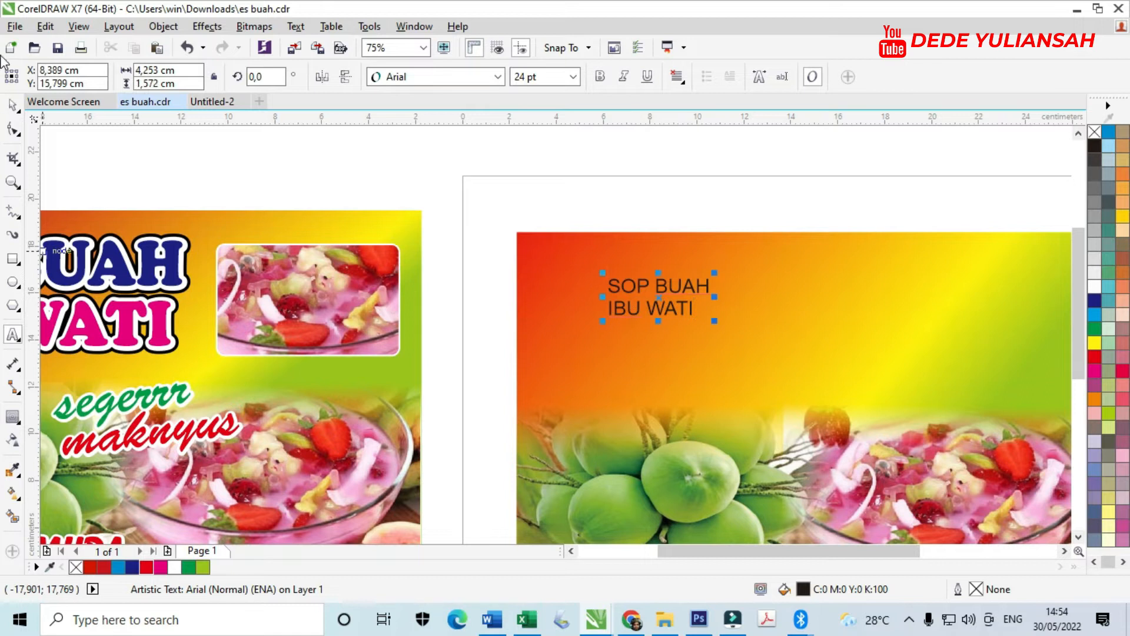
Set the font of the SOP BUAH heading to Cooper Black.
scroll(687, 281, "up", 2)
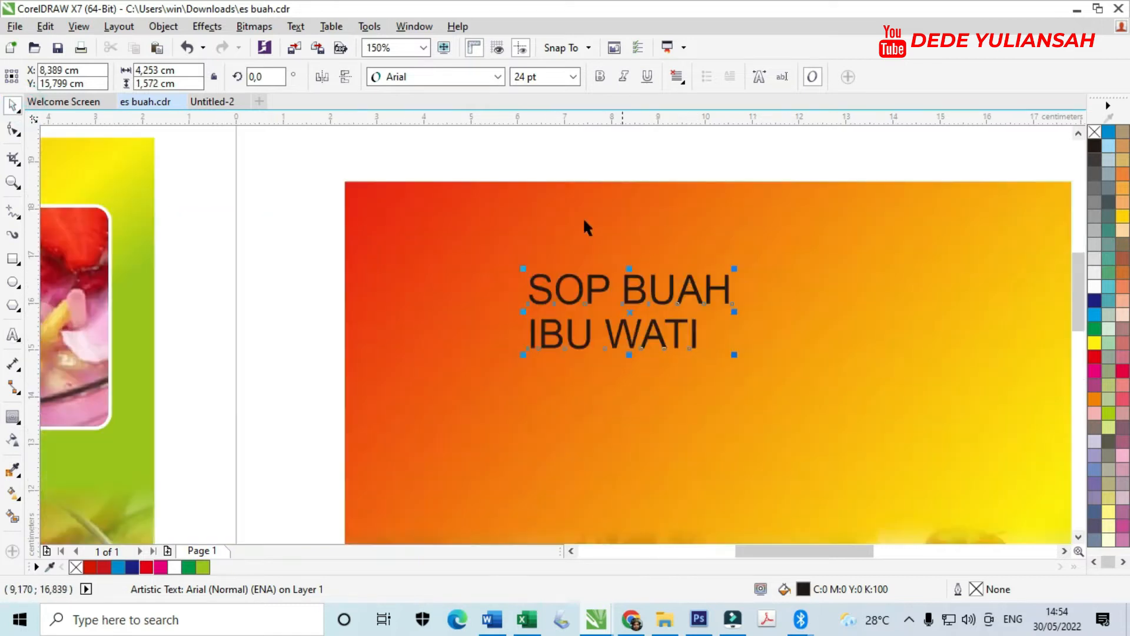
left_click(442, 75)
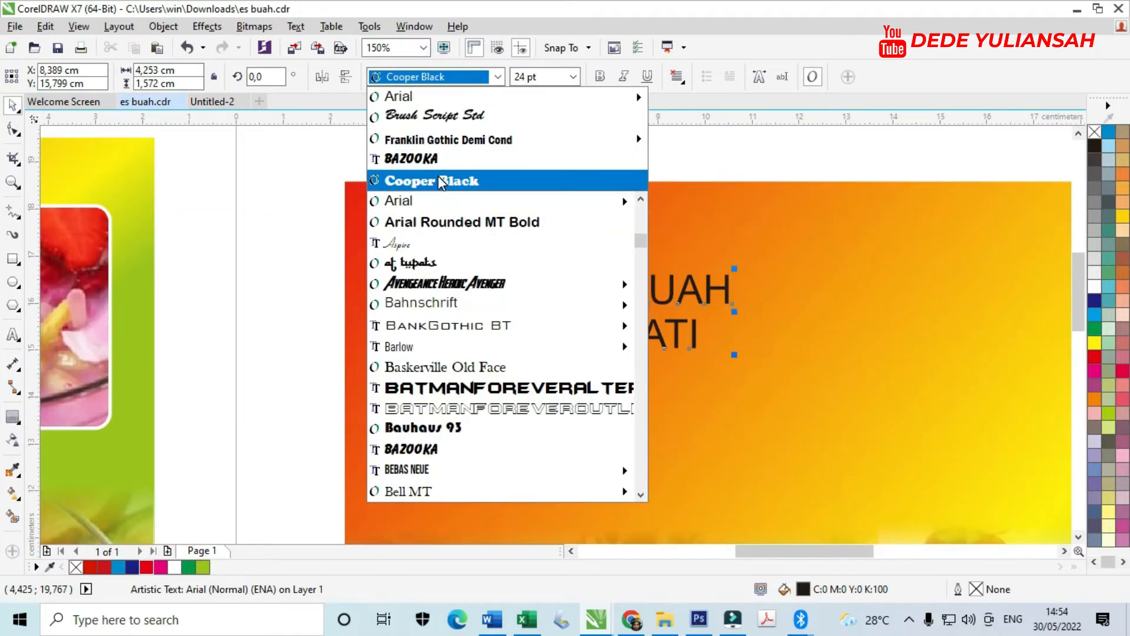
left_click(438, 175)
scroll(693, 319, "down", 2)
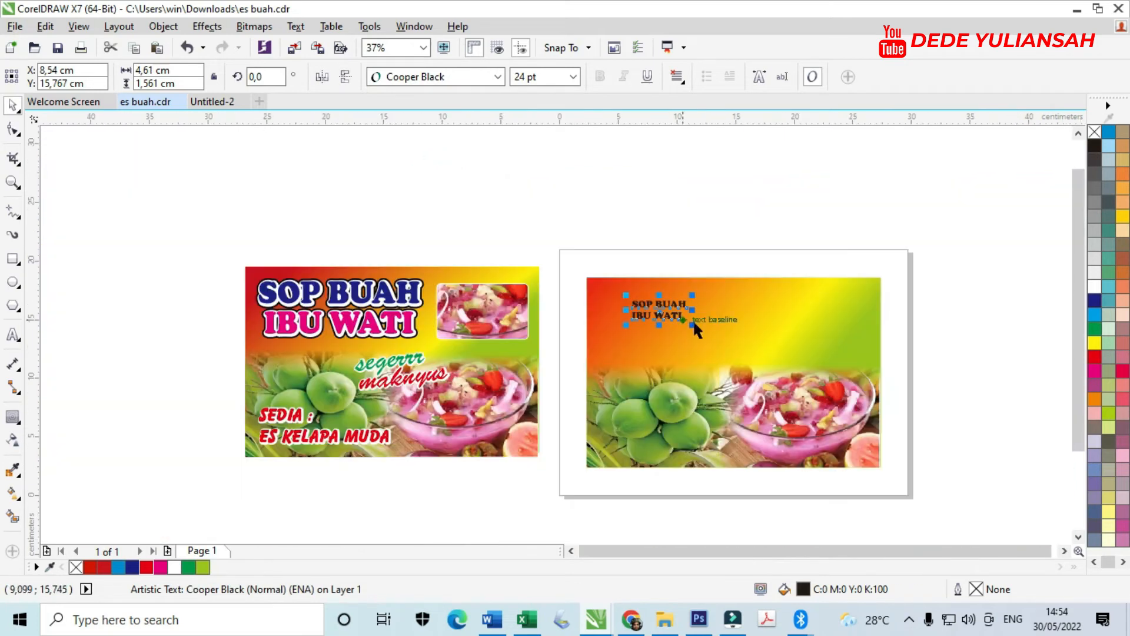
Enlarge the heading to about 12.8 cm wide in the gradient's upper-left area and center-align its two lines.
scroll(688, 323, "up", 1)
left_click_drag(687, 320, 762, 372)
left_click_drag(699, 269, 729, 302)
left_click_drag(799, 272, 832, 259)
left_click(677, 77)
left_click(694, 131)
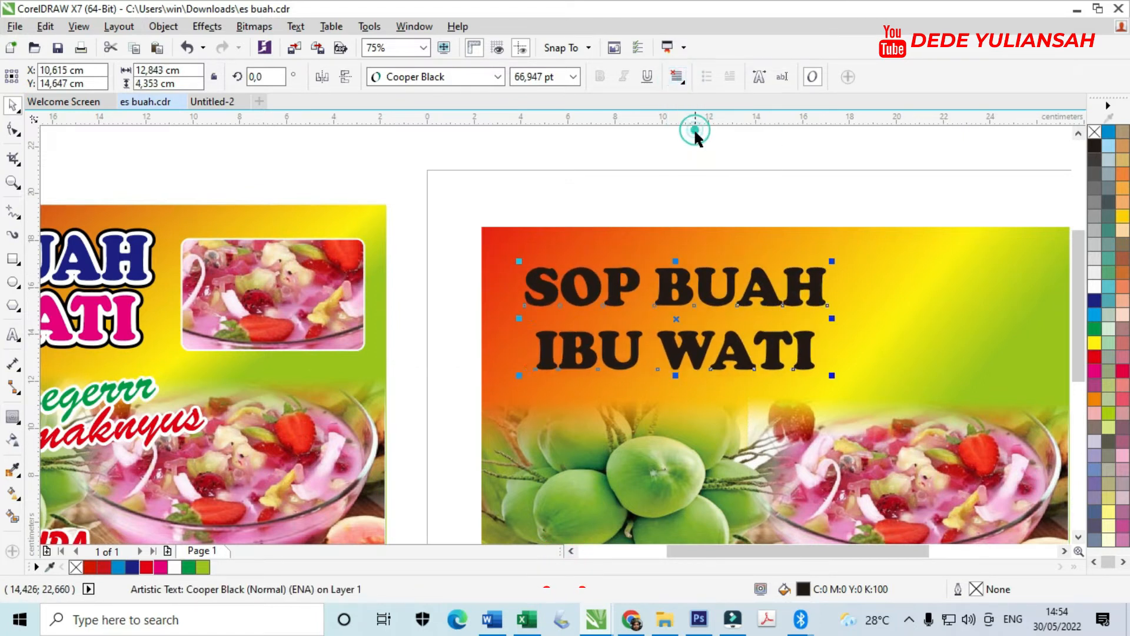
Tighten the line spacing of the heading and stretch its height to about 4.7 cm.
left_click(13, 129)
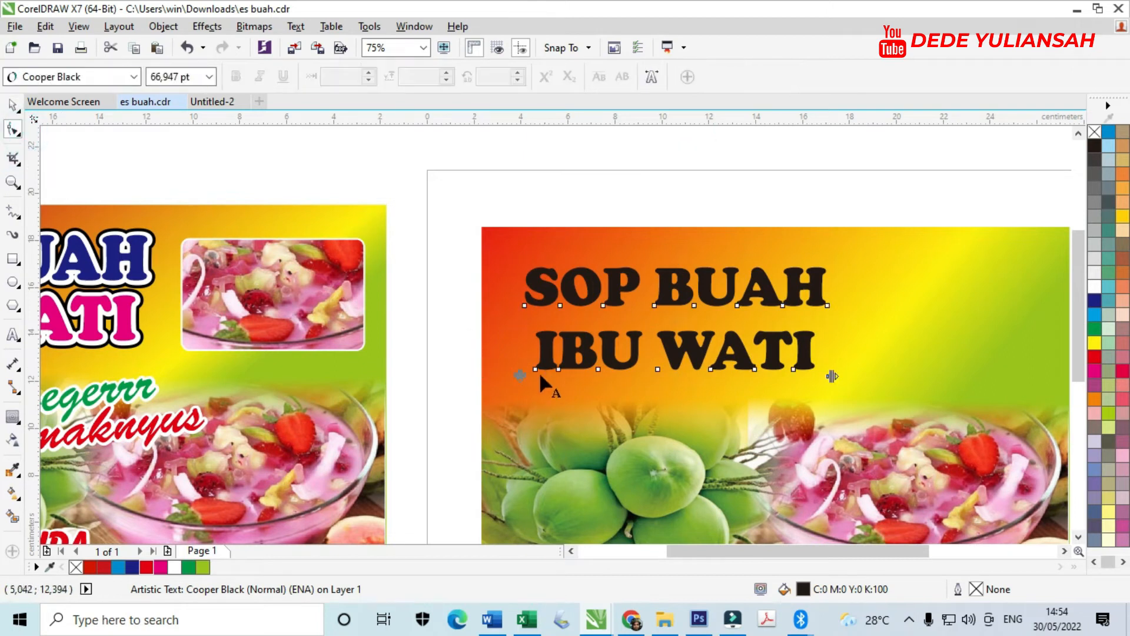
left_click_drag(521, 376, 519, 362)
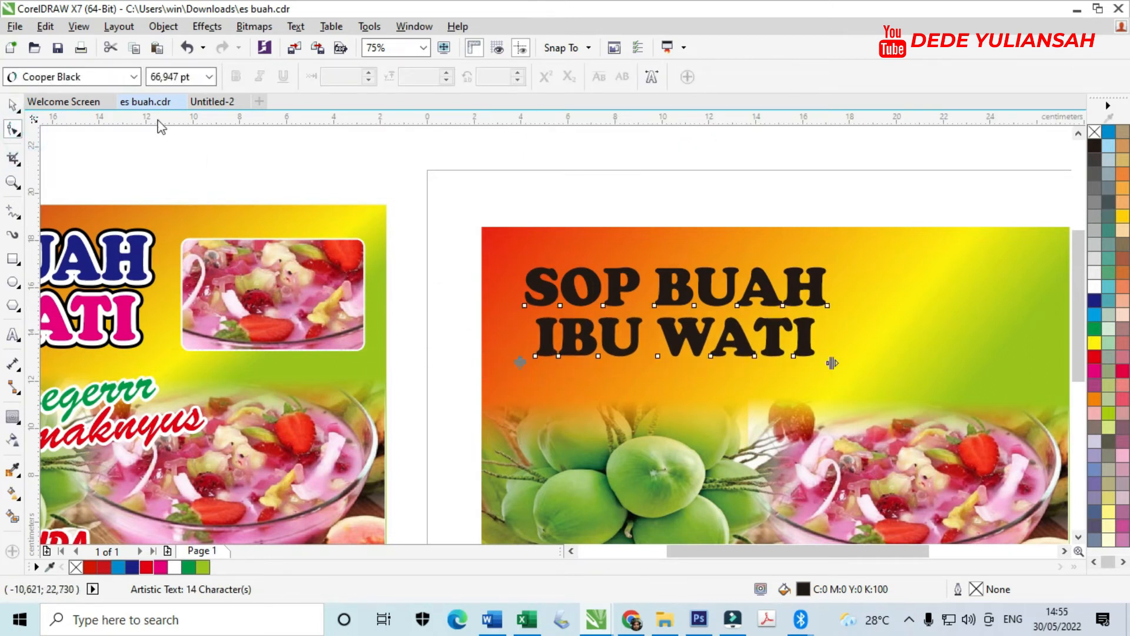
left_click(13, 105)
scroll(613, 289, "up", 1)
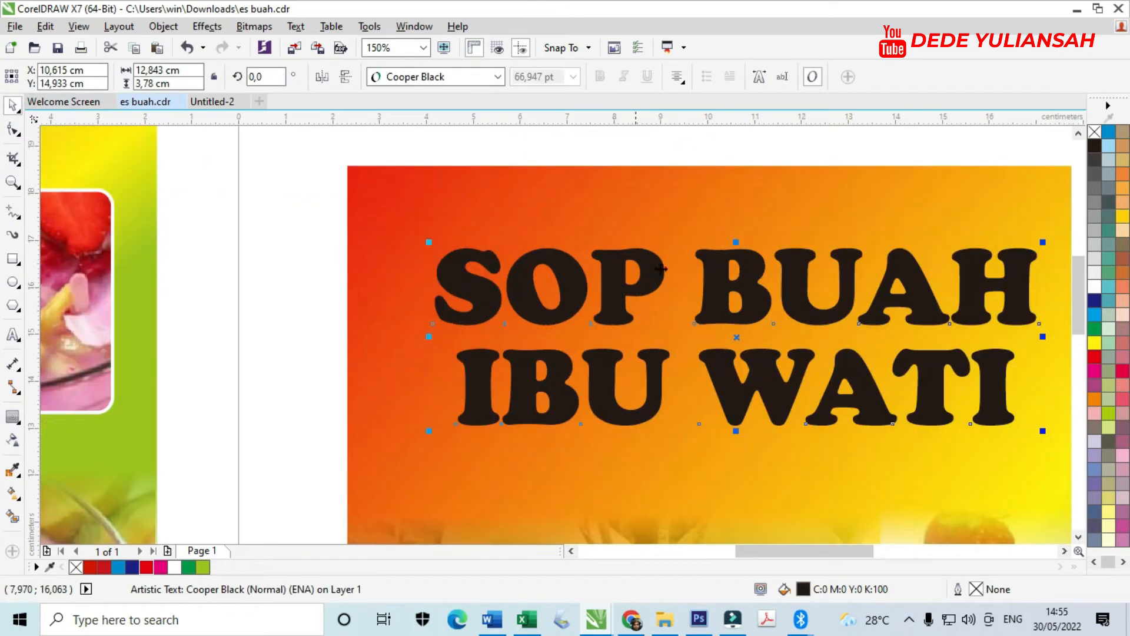
left_click_drag(735, 242, 734, 220)
scroll(615, 265, "down", 1)
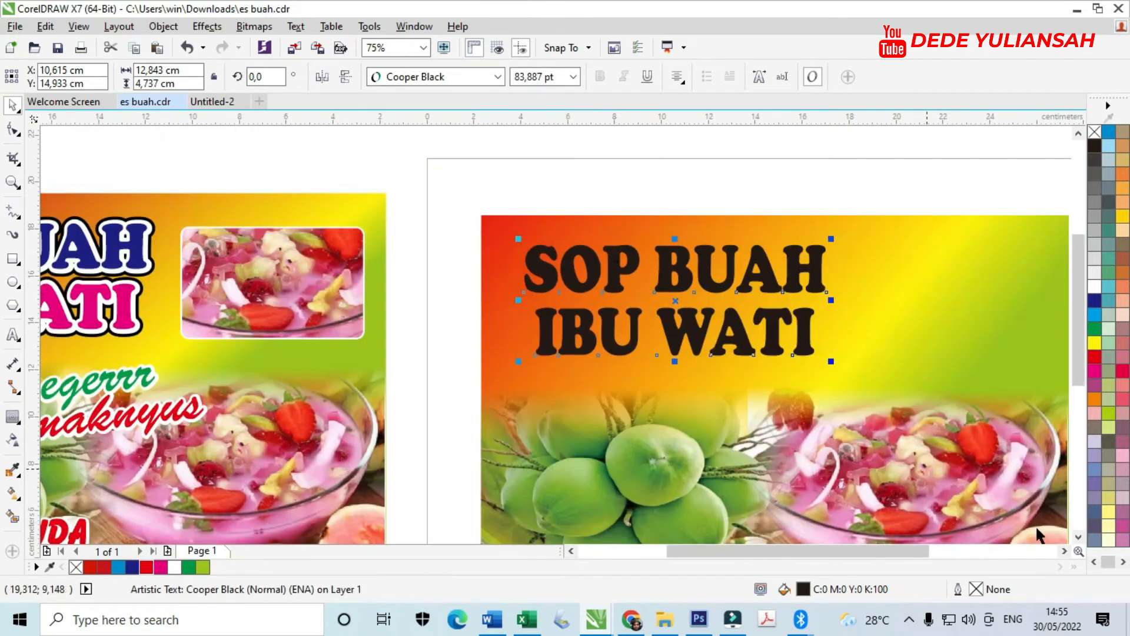
Break the heading apart into separate "SOP BUAH" and "IBU WATI" text lines.
scroll(480, 335, "down", 2)
scroll(584, 336, "up", 2)
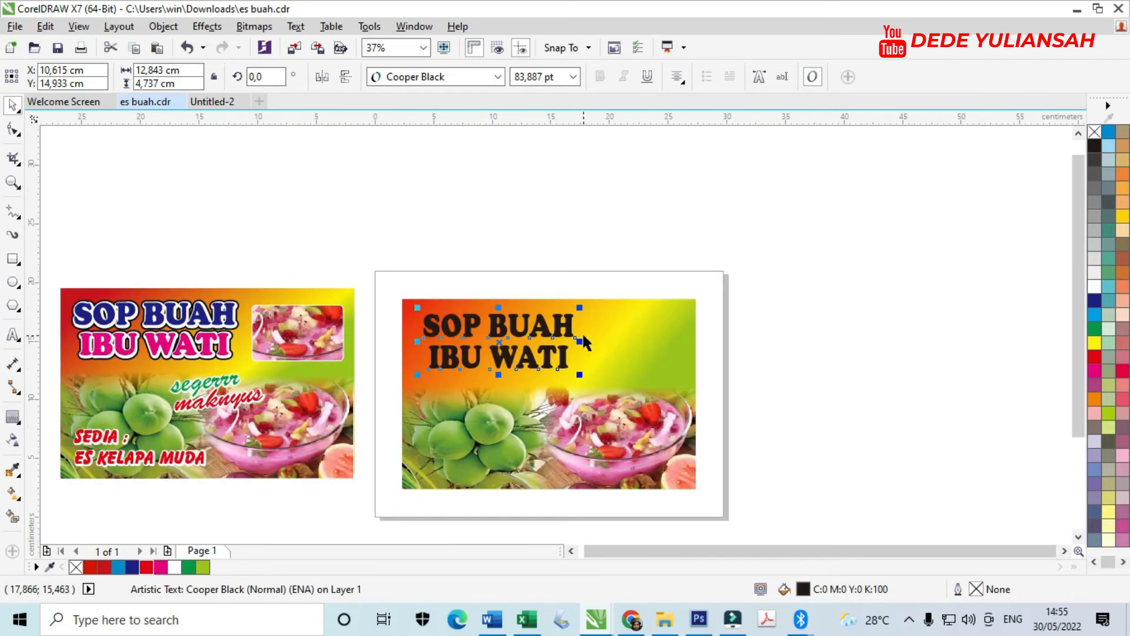
left_click(580, 338)
left_click(552, 254)
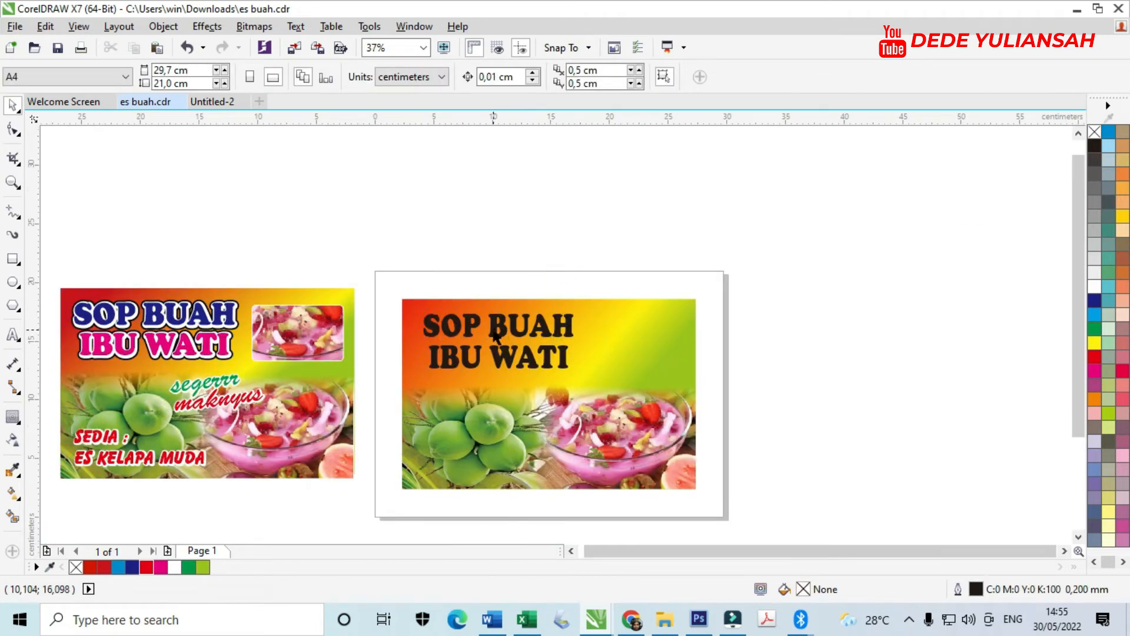
left_click(495, 329)
scroll(494, 331, "up", 4)
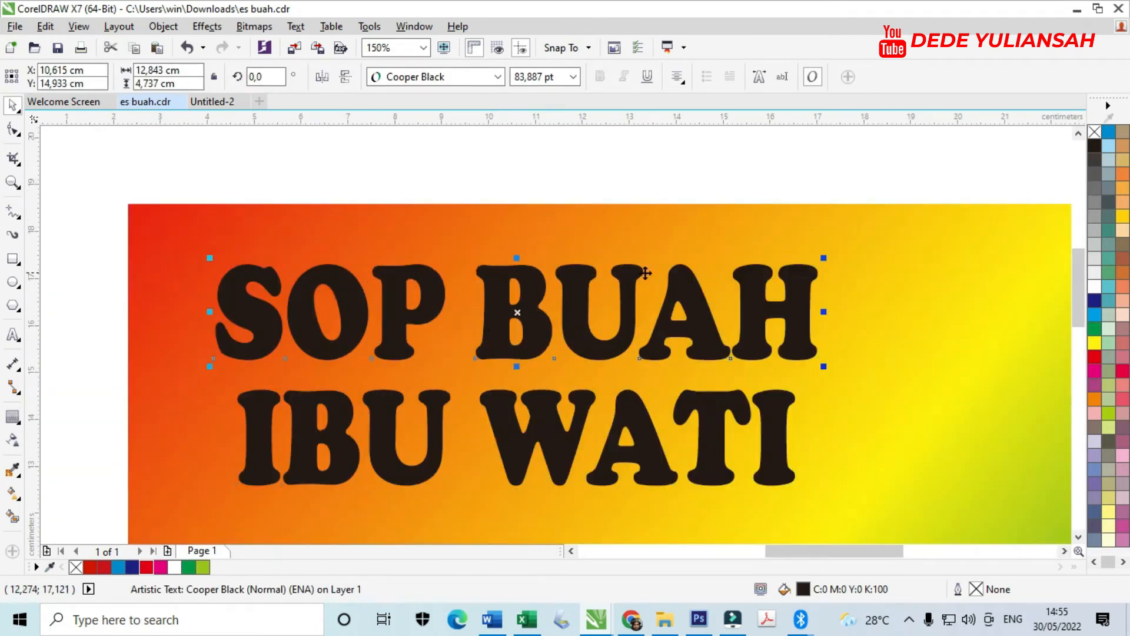
Fill the SOP BUAH line with dark blue and the IBU WATI line with magenta.
left_click(1095, 357)
scroll(962, 295, "down", 2)
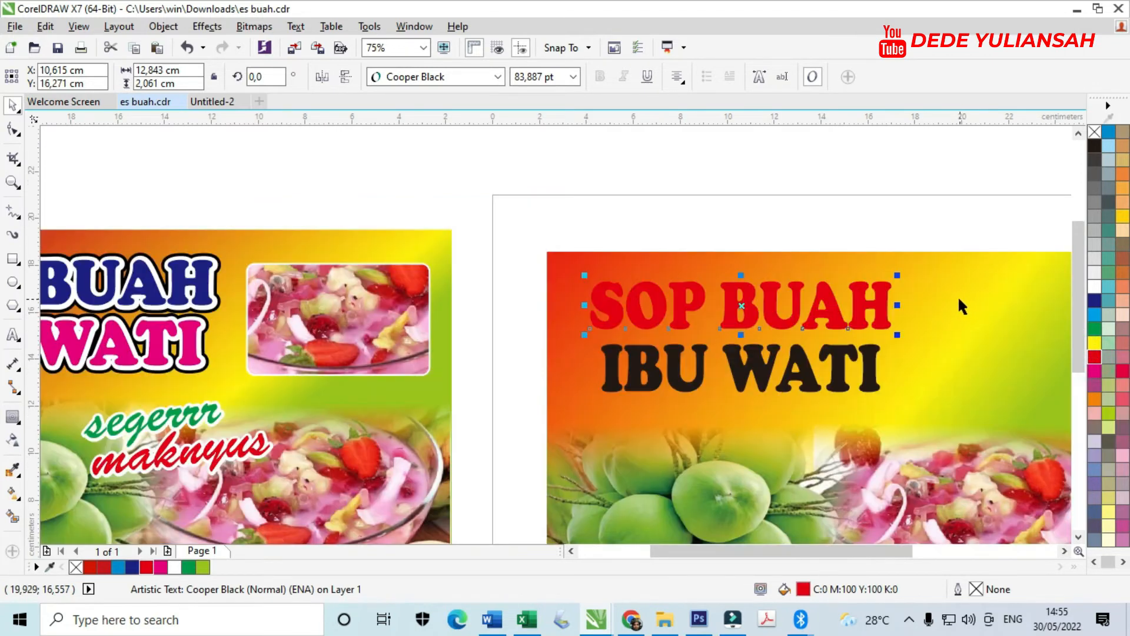
left_click(1095, 301)
left_click(877, 365)
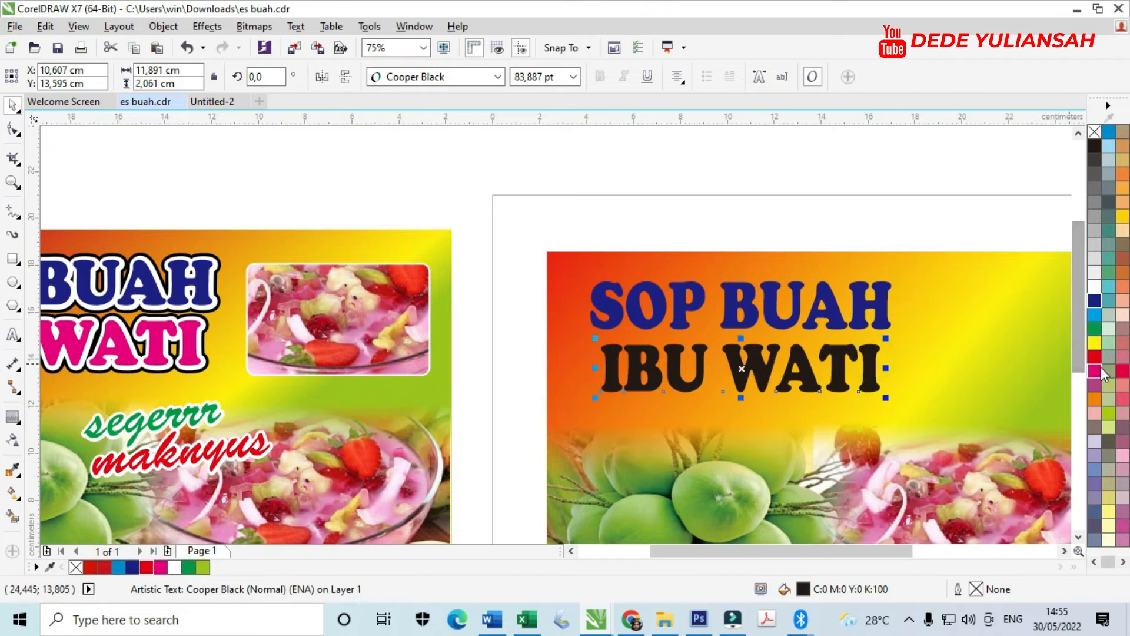
left_click(1095, 370)
Group the two heading lines and add a one-step white outside contour around them.
left_click_drag(504, 222, 990, 501)
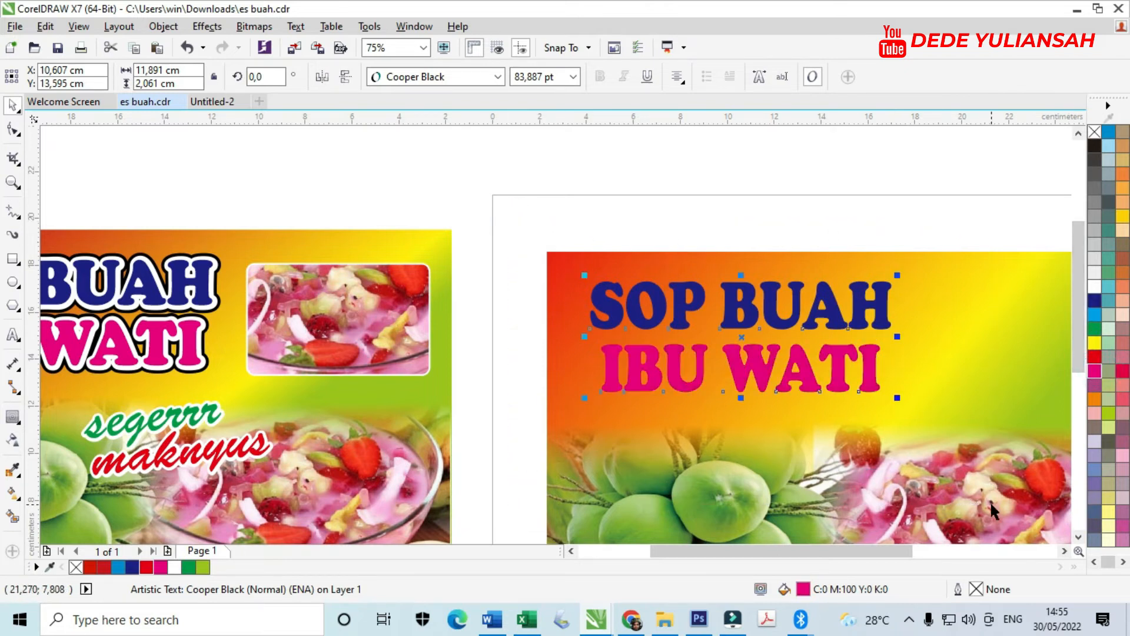
key("ctrl+g")
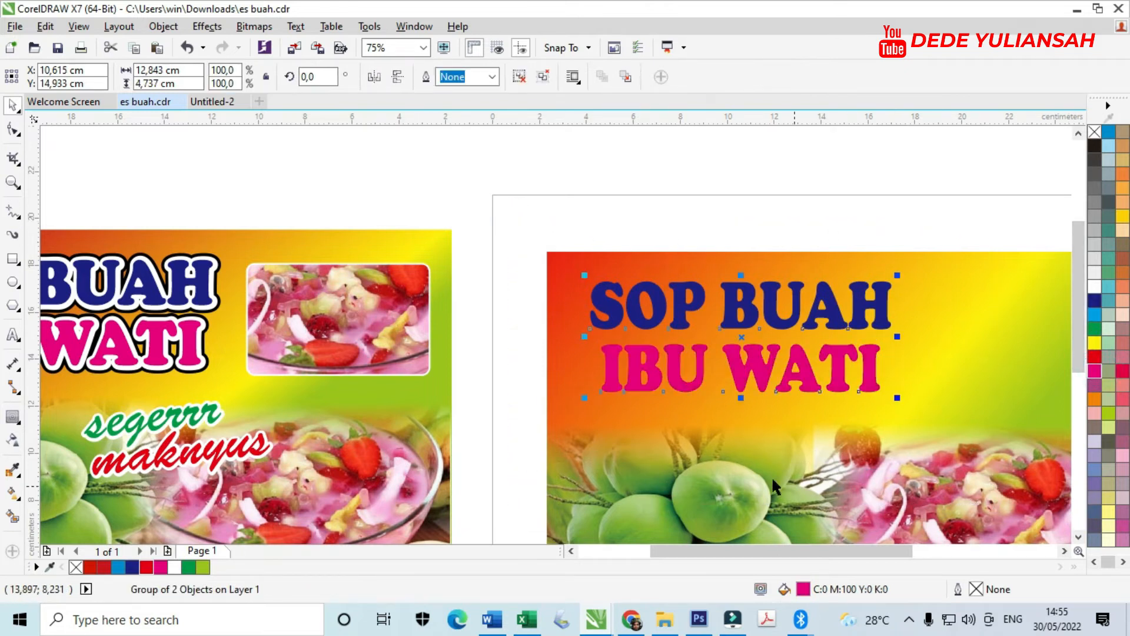
left_click(14, 416)
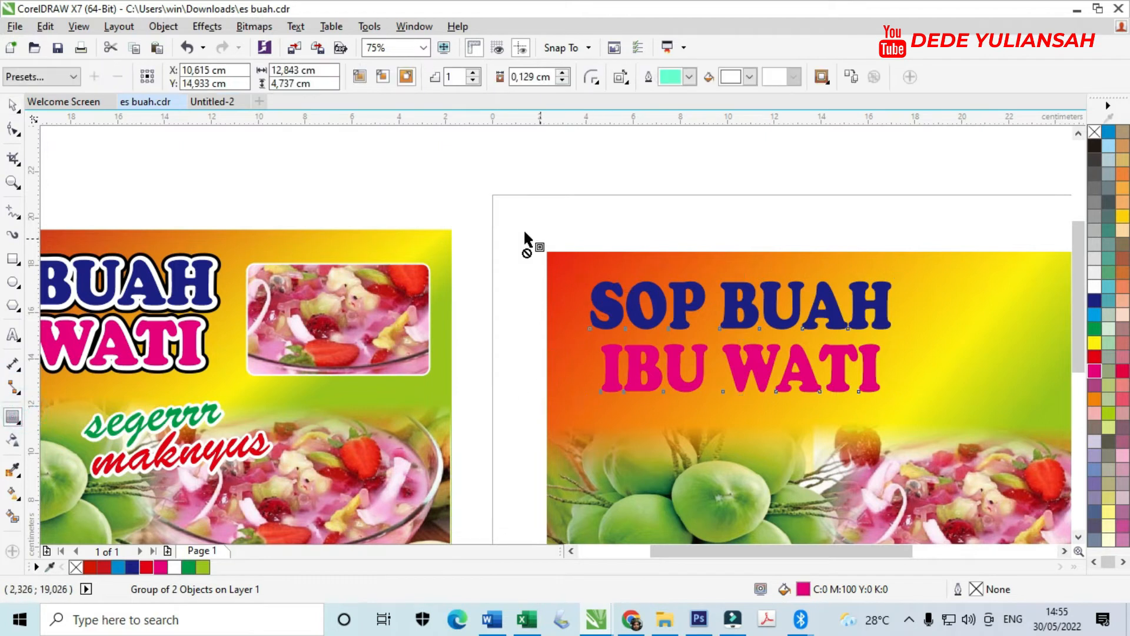
left_click(405, 78)
scroll(583, 324, "up", 4)
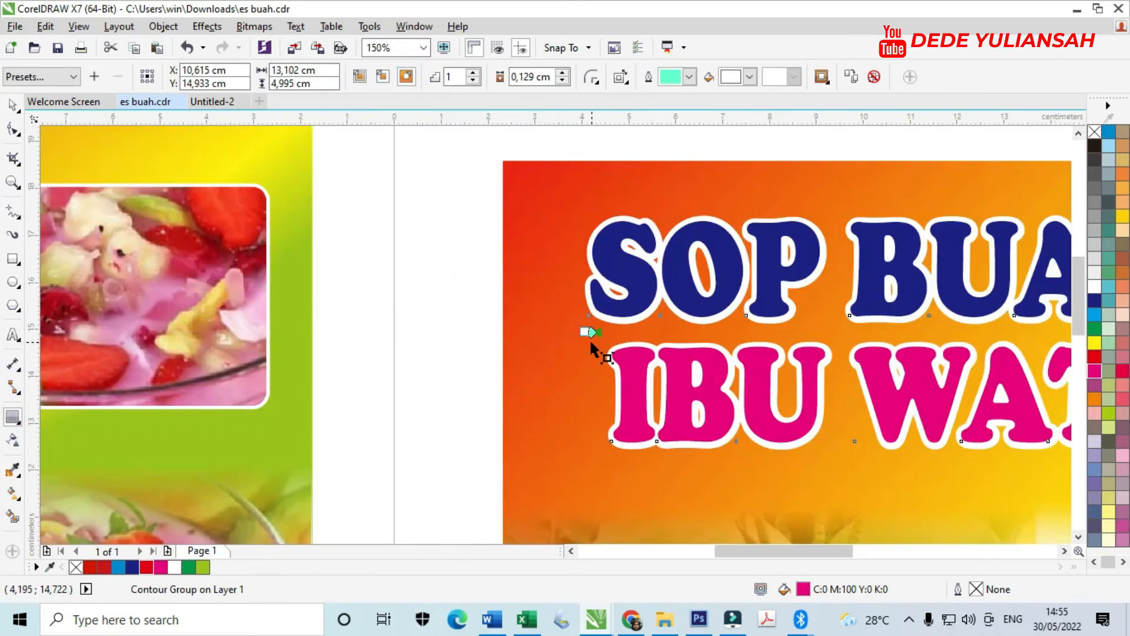
Widen the heading's white contour to an offset of about 0.2 cm.
left_click_drag(576, 322, 567, 325)
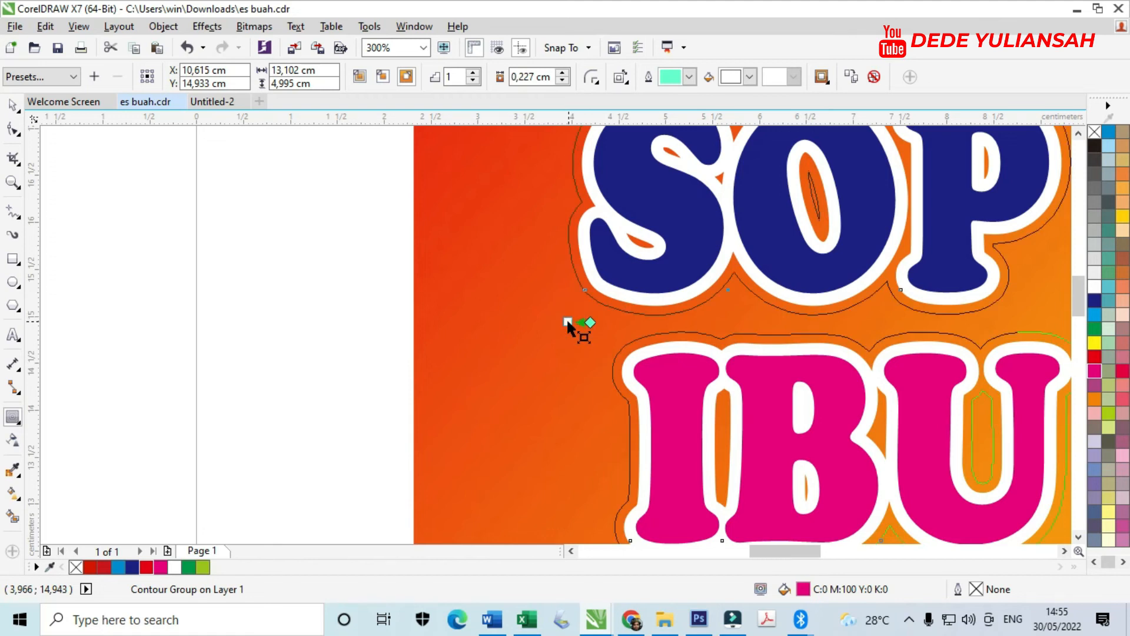
left_click_drag(567, 325, 569, 319)
scroll(648, 341, "down", 4)
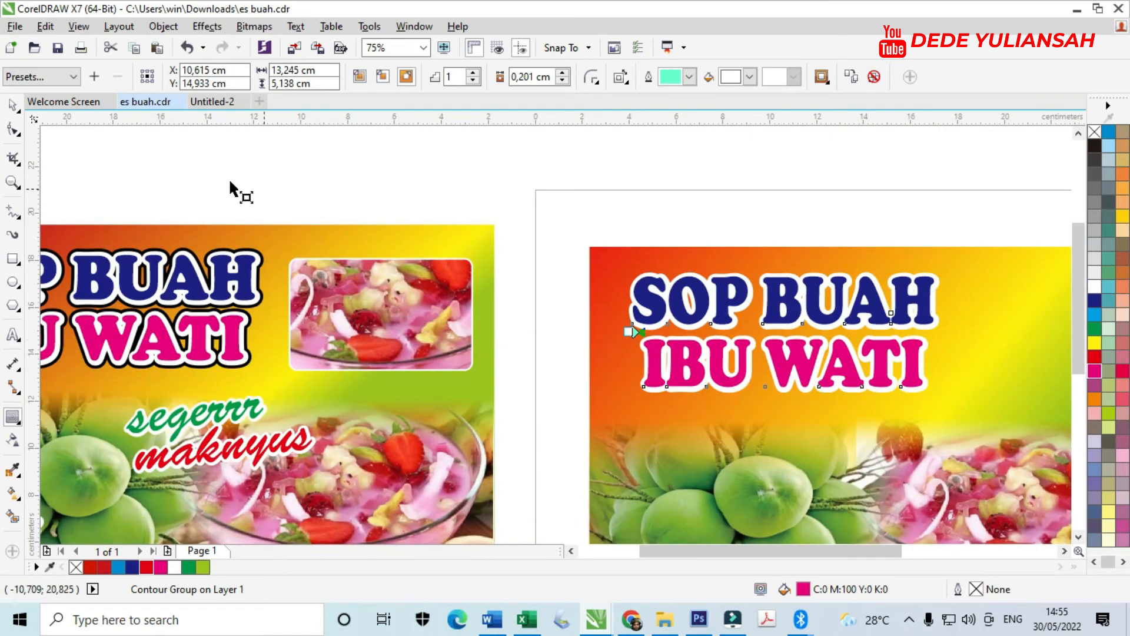
Break the heading's contour group apart so the white outline is a separate curve.
scroll(734, 271, "up", 4)
right_click(734, 272)
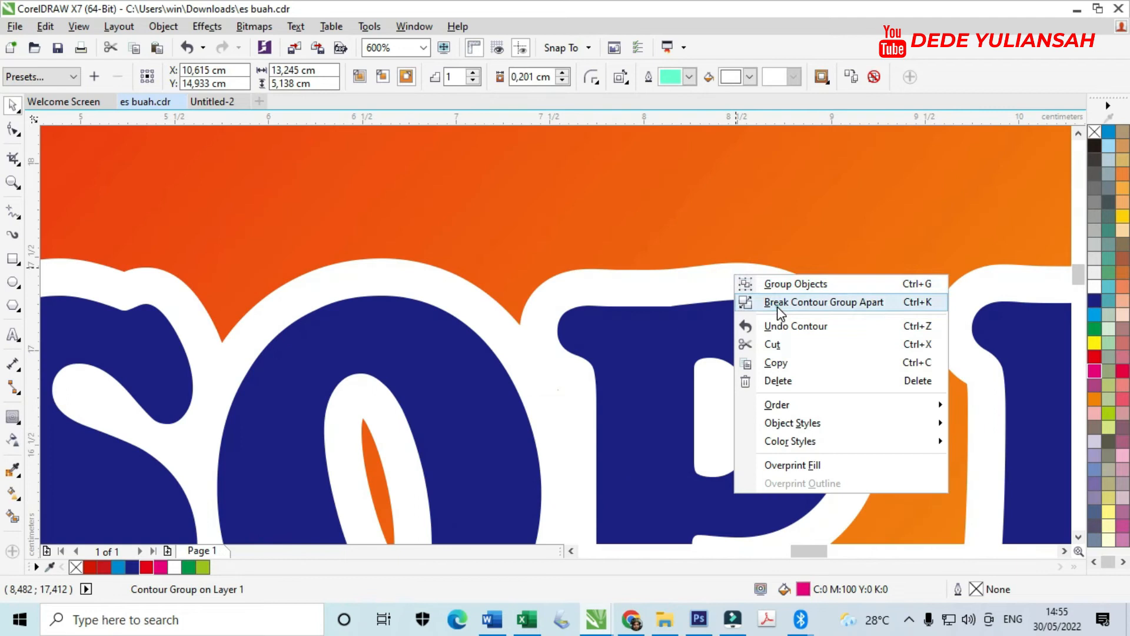
left_click(759, 301)
scroll(760, 283, "down", 4)
left_click(730, 186)
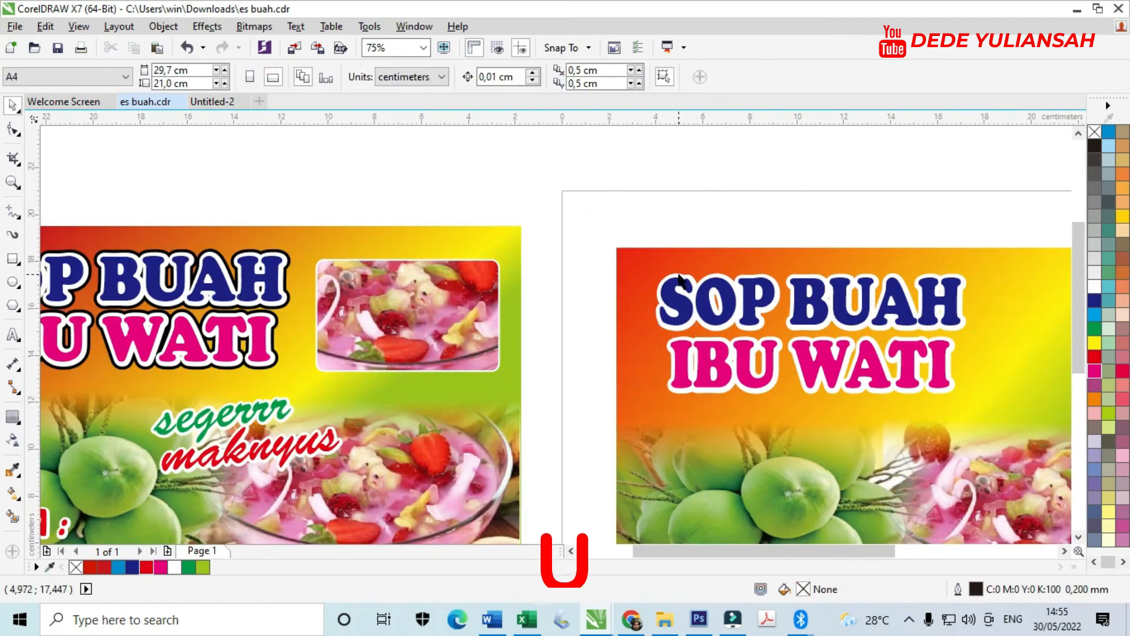
Add an outside contour with a 0.129 cm offset to the white outline curve, colored black as sampled from the sample heading.
left_click(677, 268)
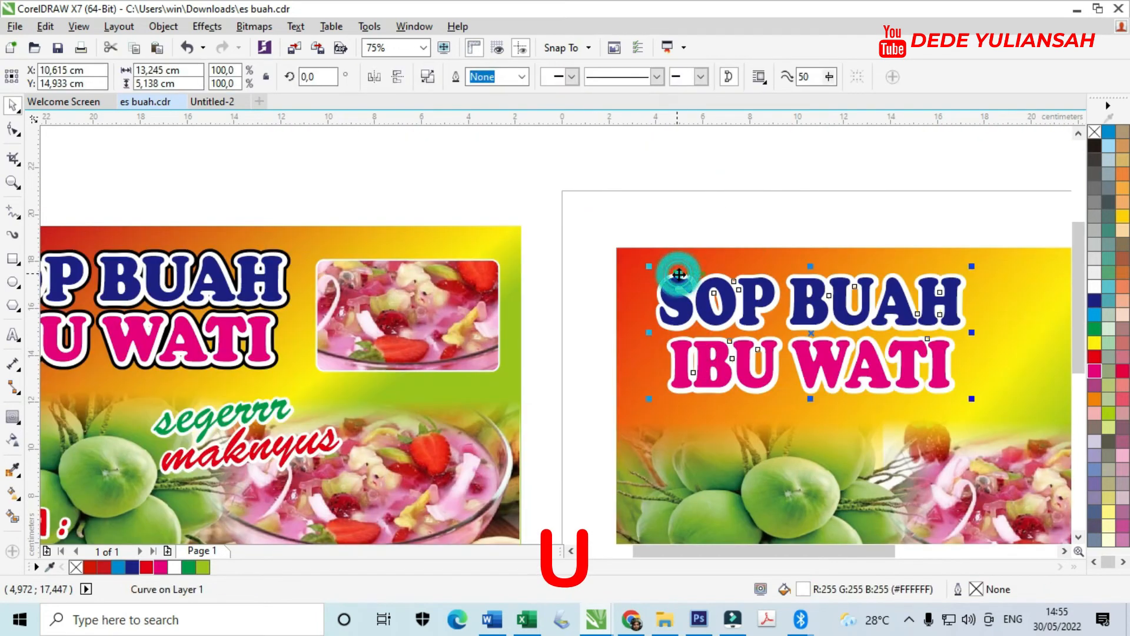
left_click(13, 415)
left_click(749, 77)
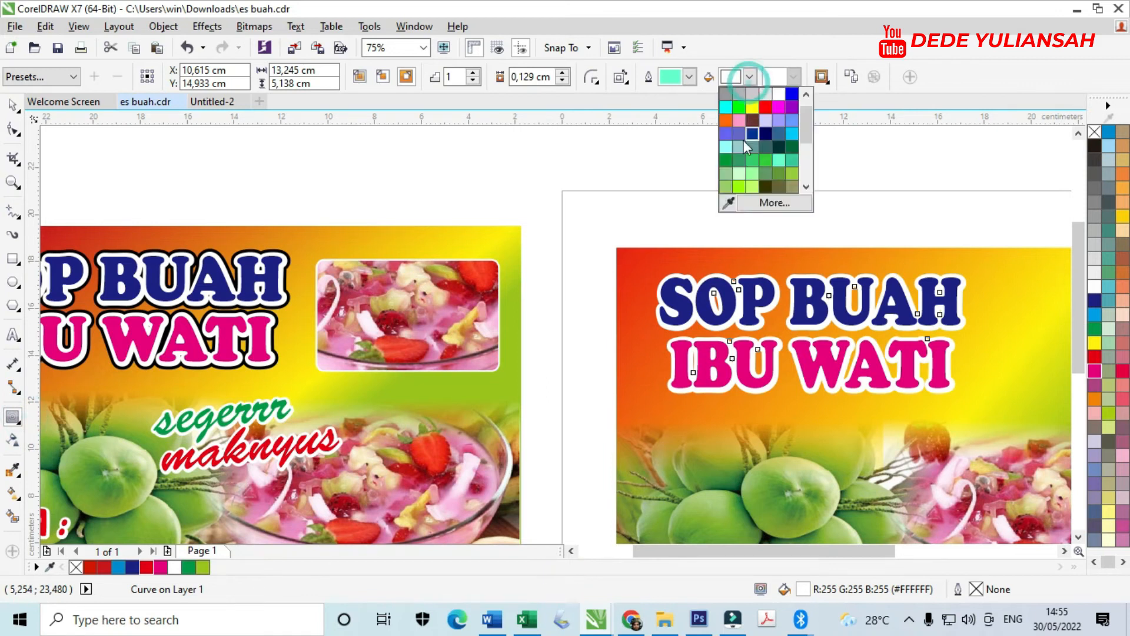
left_click(730, 205)
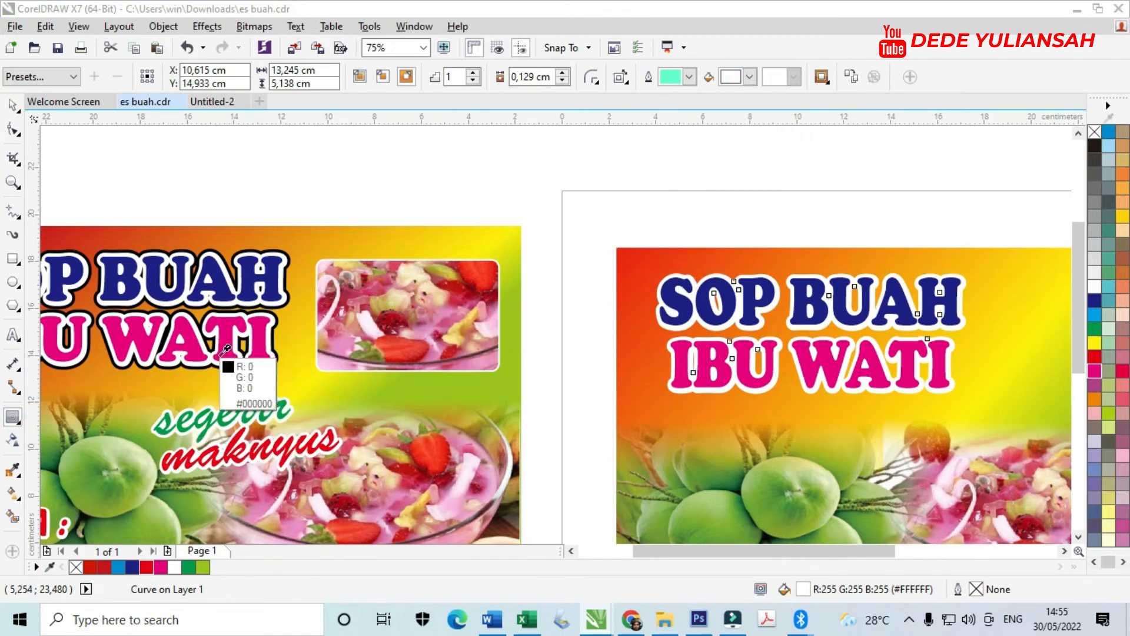
left_click(269, 377)
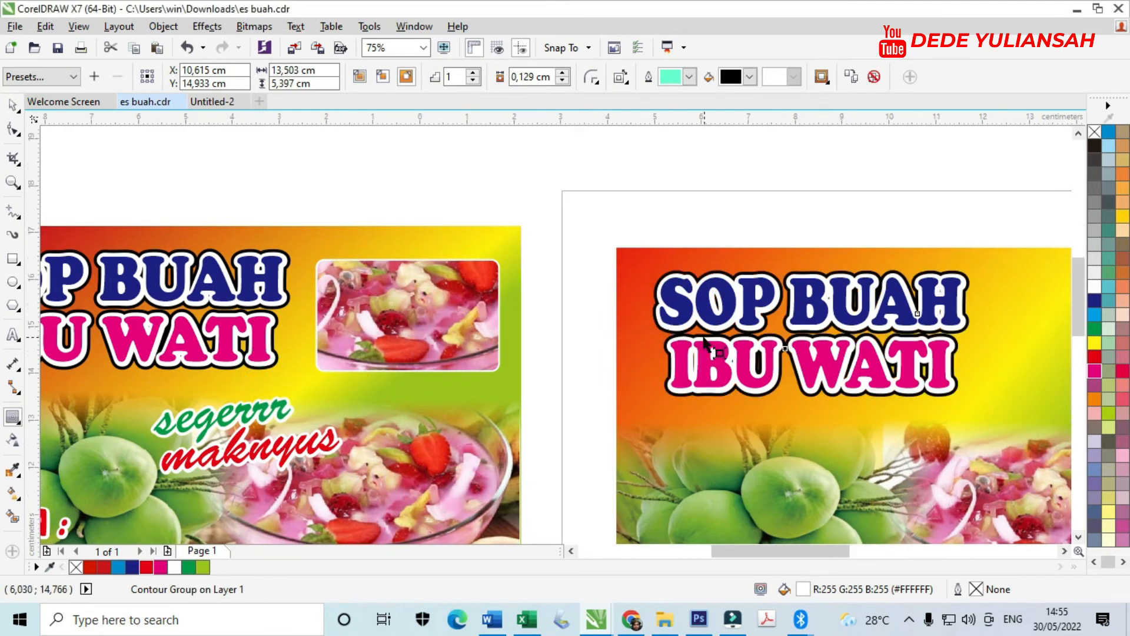
scroll(683, 338, "up", 3)
scroll(631, 323, "down", 5)
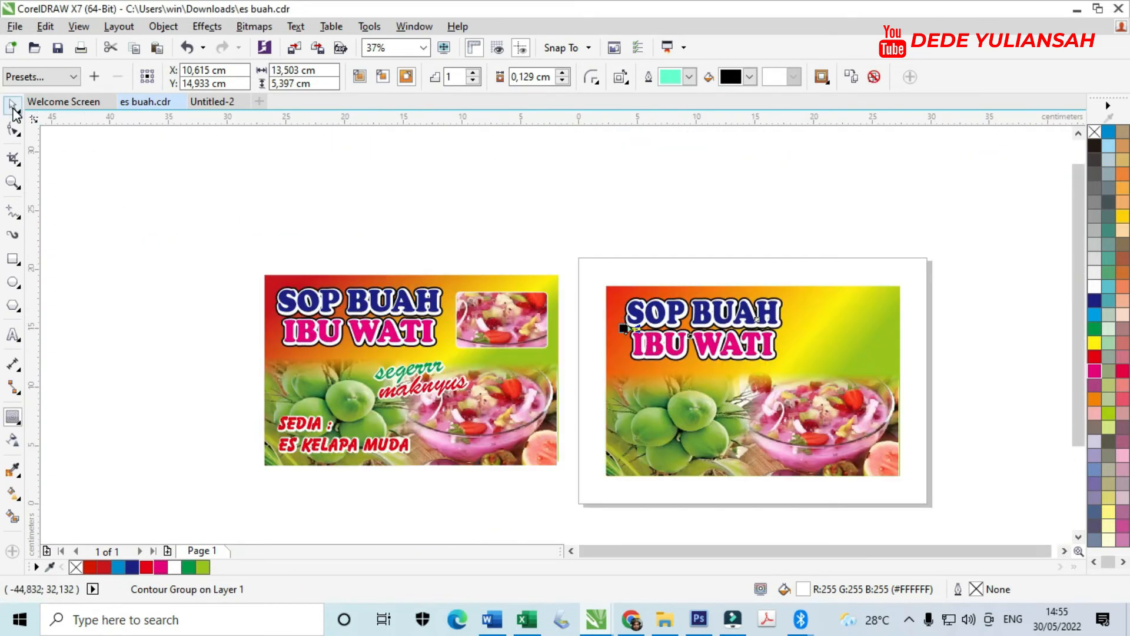
left_click(467, 259)
scroll(835, 344, "up", 2)
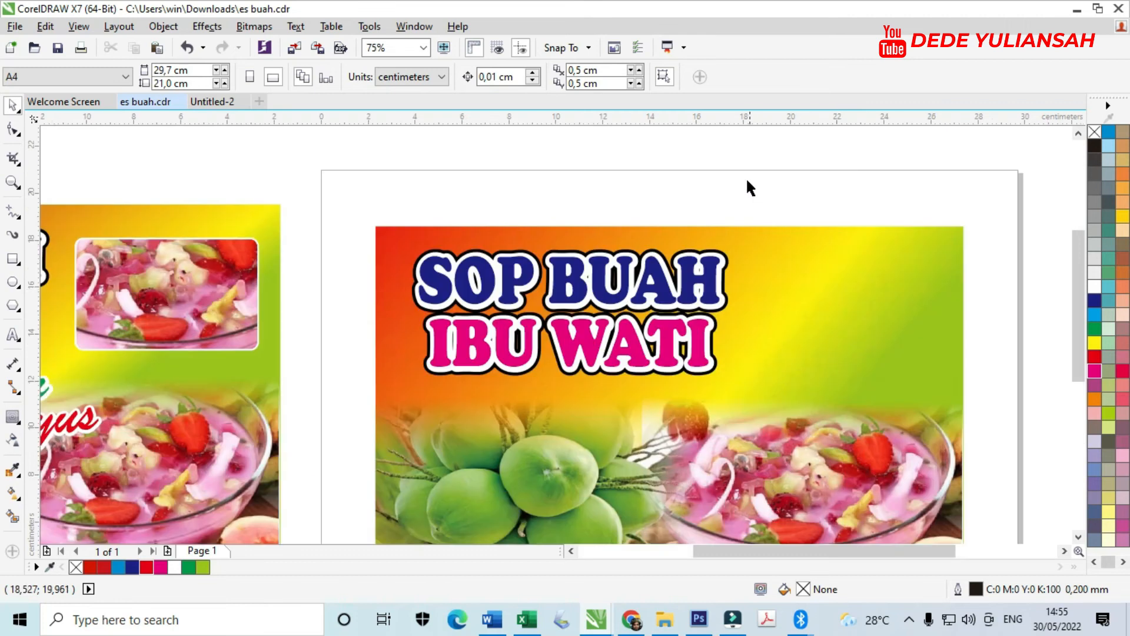
Draw a rectangle about 7.5 cm wide and 3.9 cm high on the gradient beside the heading.
left_click(12, 259)
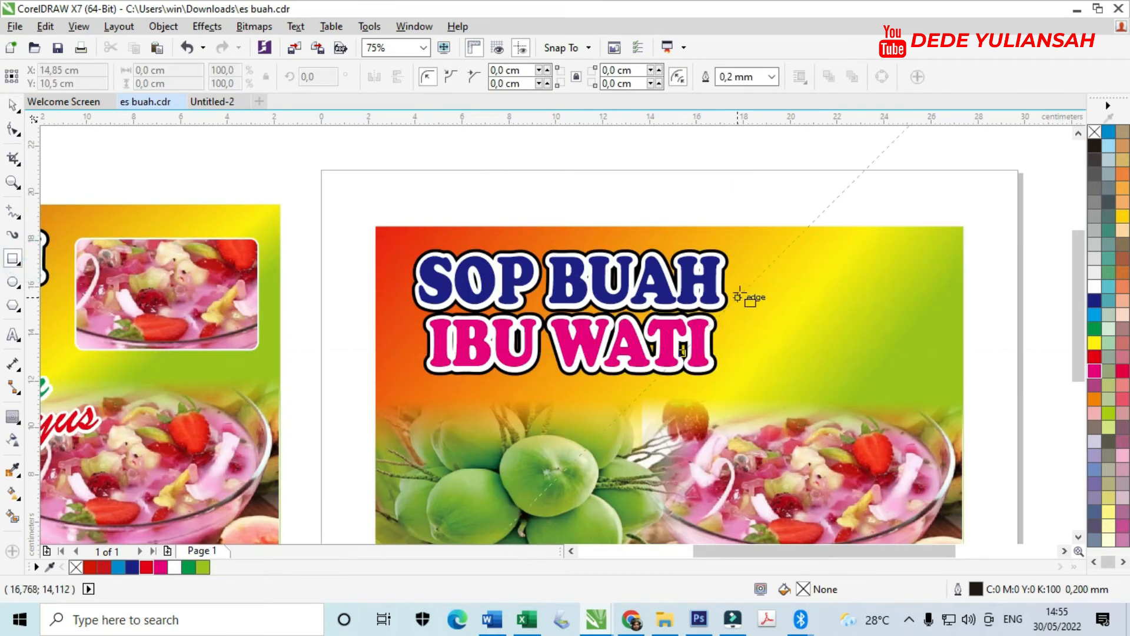
left_click(13, 106)
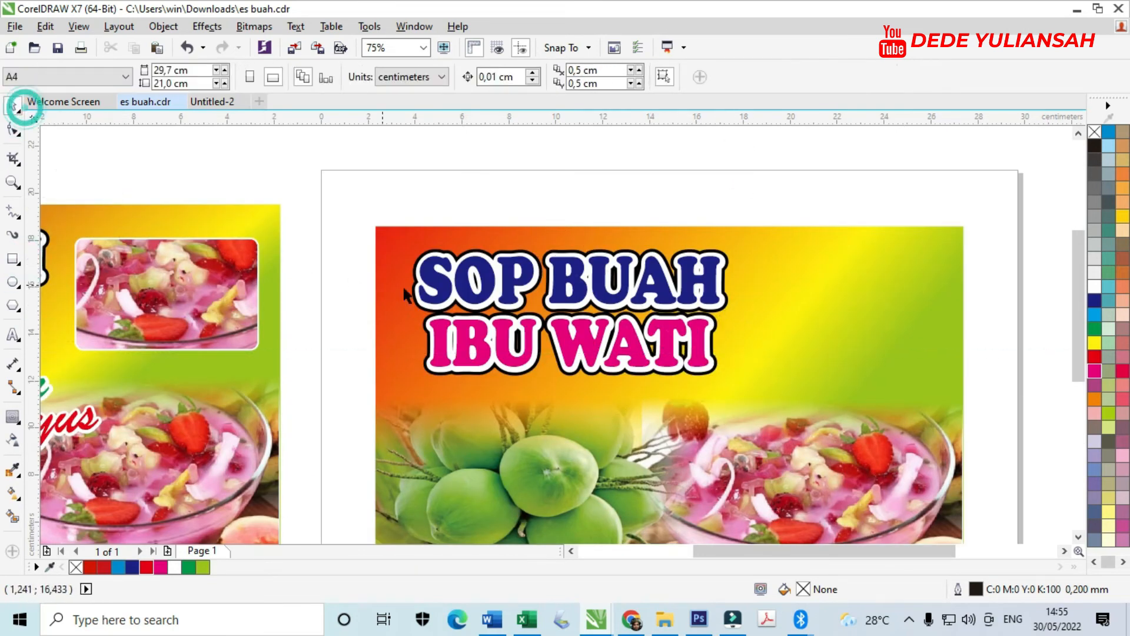
scroll(428, 301, "down", 2)
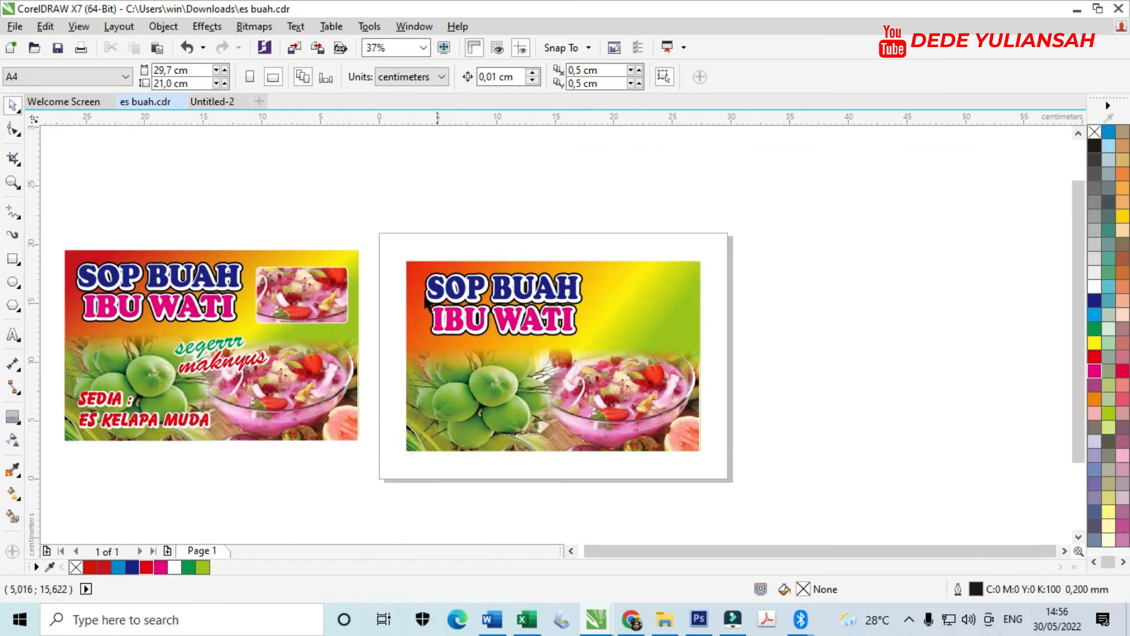
left_click(12, 259)
scroll(607, 296, "up", 2)
left_click_drag(594, 259, 773, 352)
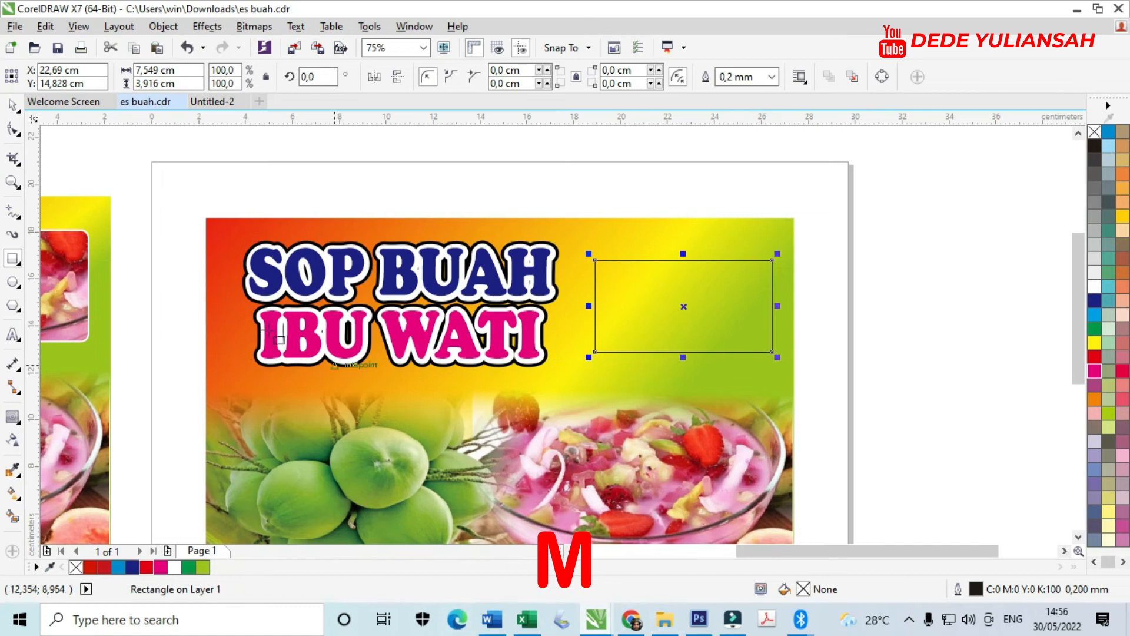
Reposition the rectangle beside the heading and enlarge it to about 7.8 cm wide and 4.7 cm high.
left_click(12, 106)
scroll(655, 269, "up", 2)
left_click_drag(645, 296, 690, 235)
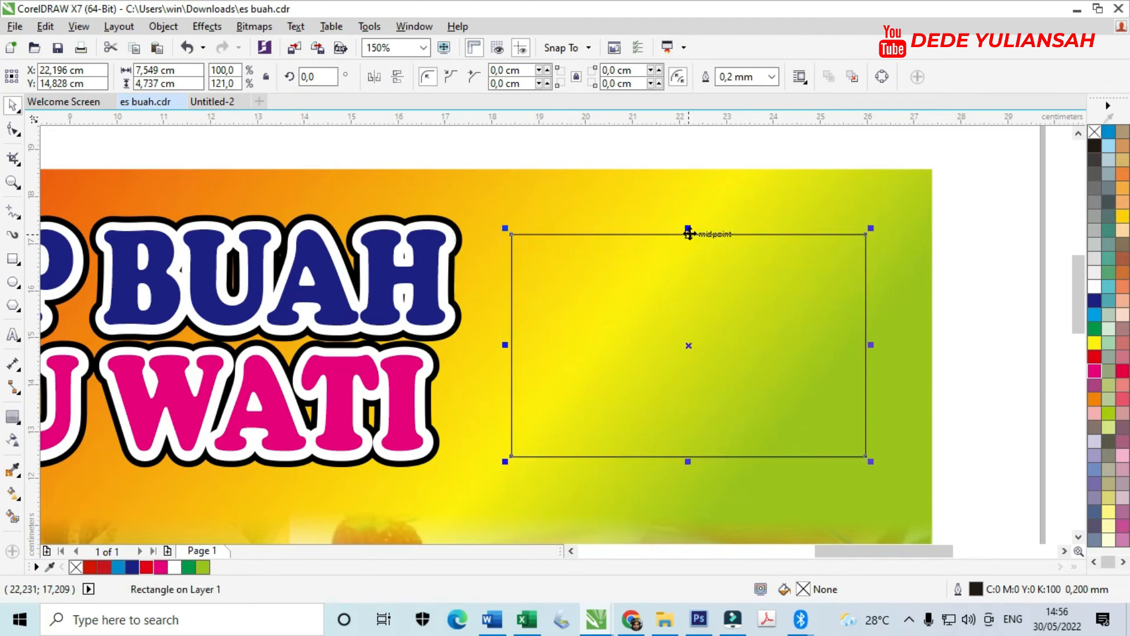
left_click(1008, 348)
left_click(827, 335)
left_click_drag(873, 345, 886, 345)
Round all four corners of the rectangle to a radius of about 0.39 cm.
left_click(18, 128)
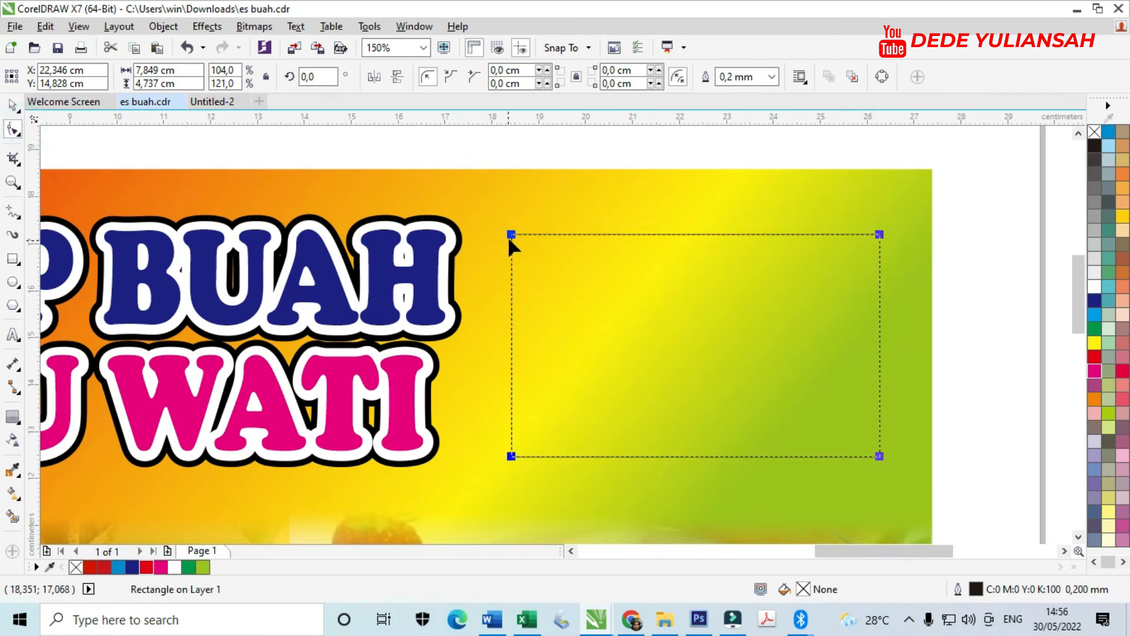
left_click_drag(511, 235, 529, 232)
left_click(18, 102)
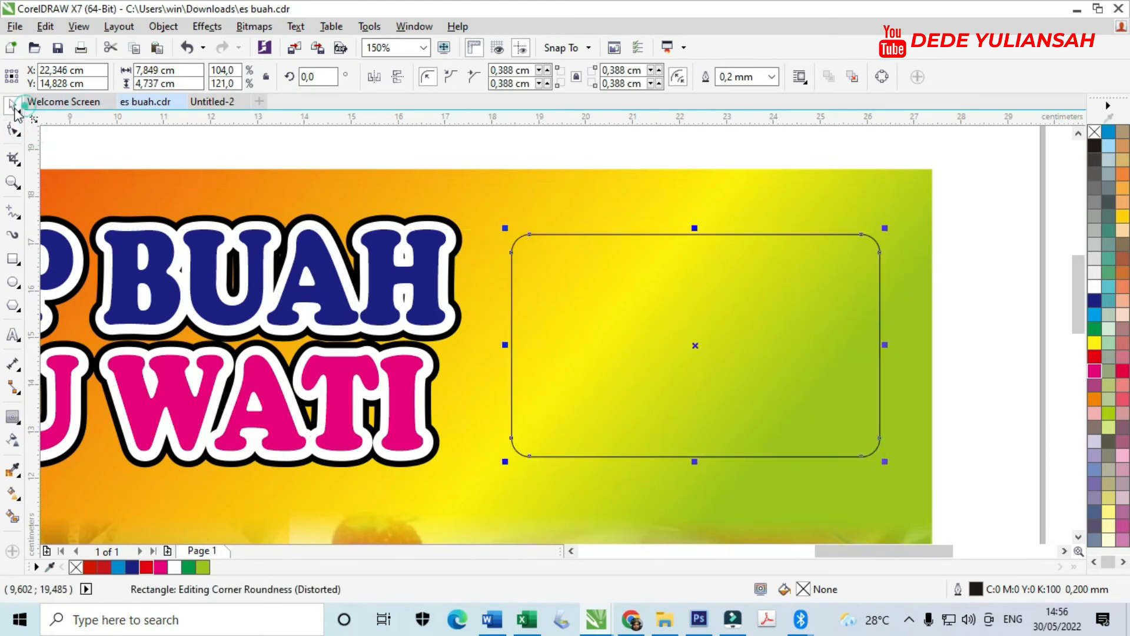
Set the rounded rectangle's outline width to 0.75 mm.
left_click(773, 76)
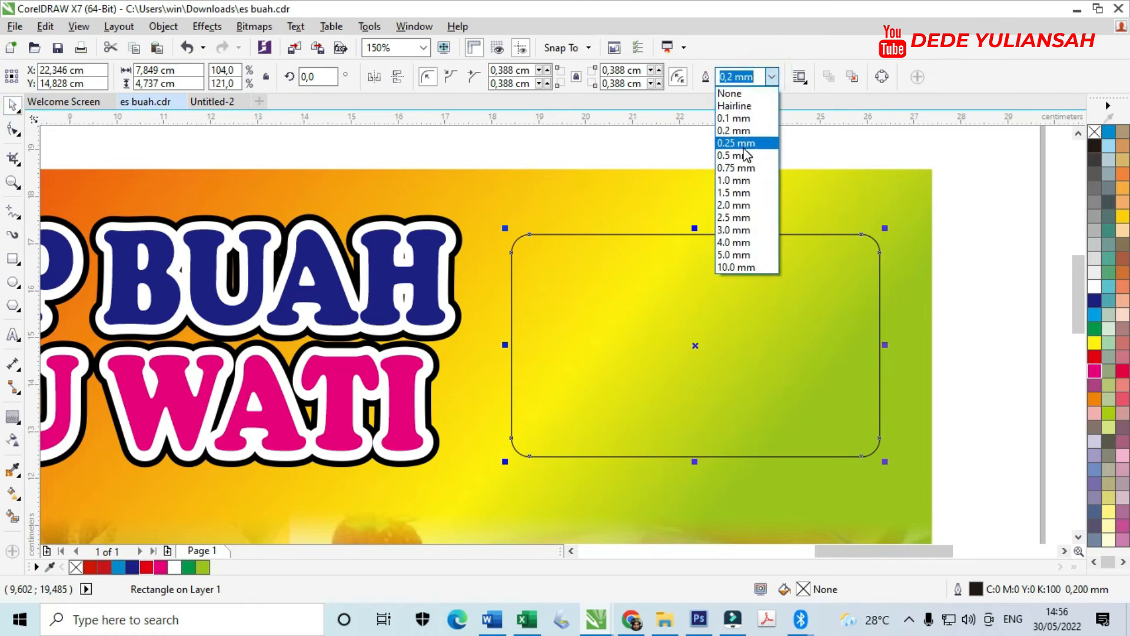
left_click(748, 141)
left_click(771, 76)
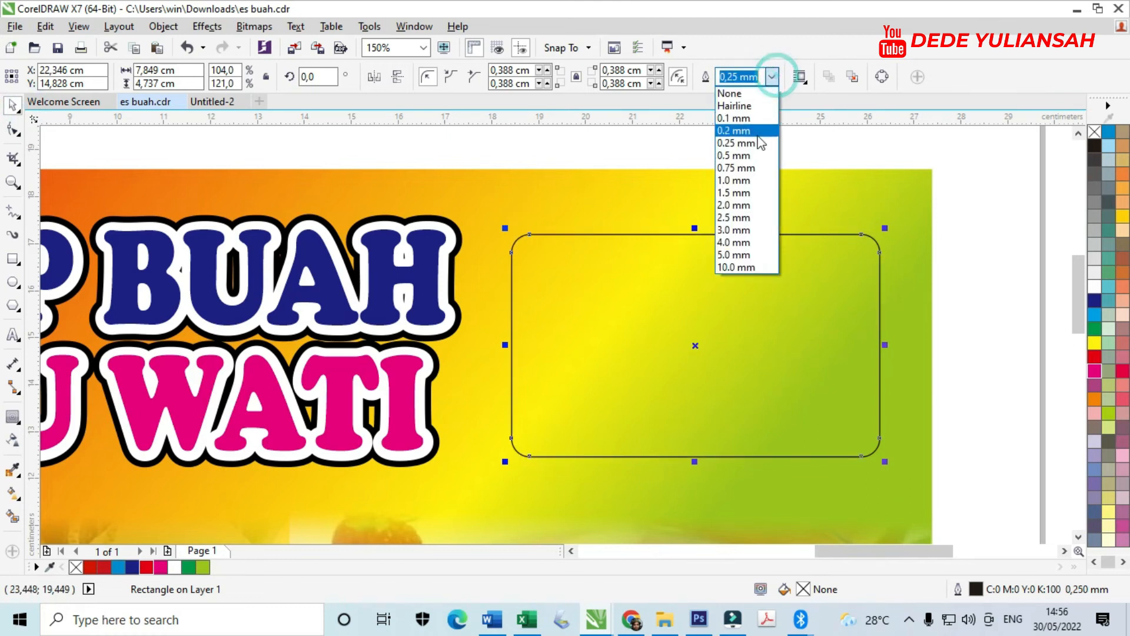
left_click(751, 173)
Place a copy of the sample's framed fruit bowl photo beside the page and extract the photo from its frame.
scroll(751, 177, "down", 4)
left_click(874, 289)
left_click_drag(412, 219, 867, 200)
scroll(856, 208, "up", 2)
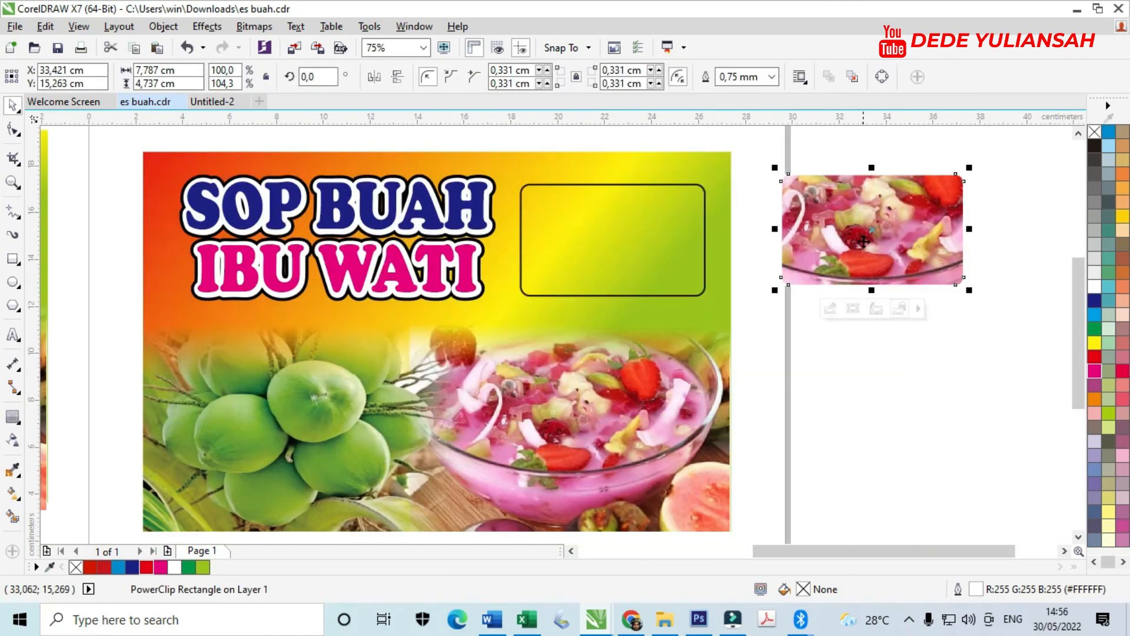
left_click(864, 308)
left_click(879, 366)
scroll(888, 218, "up", 2)
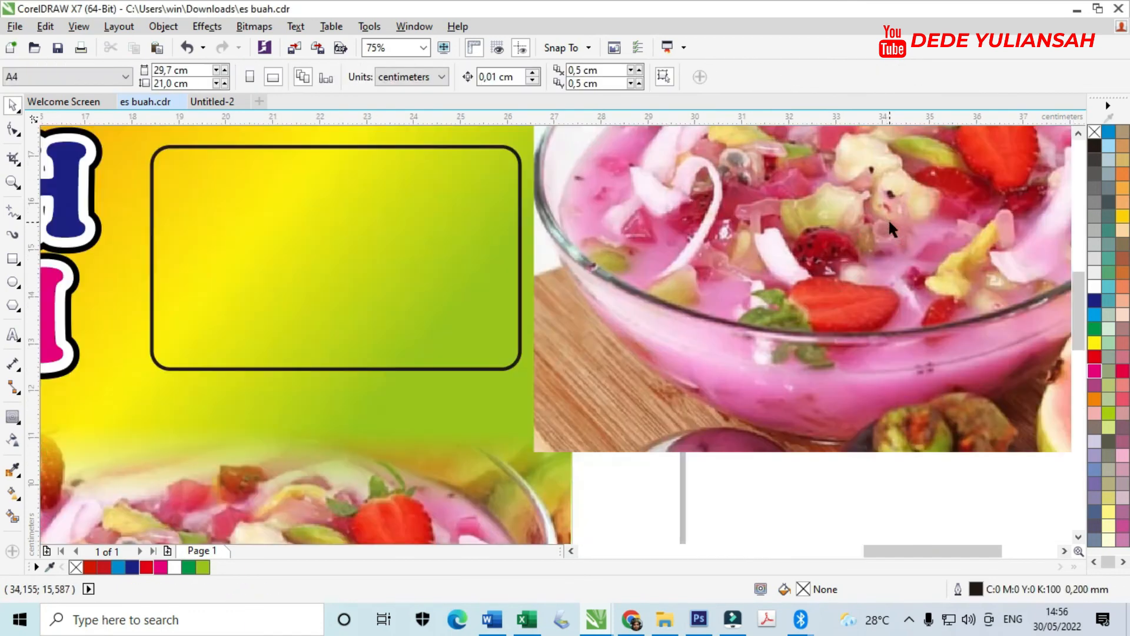
PowerClip the extracted fruit bowl photo inside the rounded rectangle.
right_click(888, 146)
left_click(932, 142)
left_click(353, 259)
Delete the leftover empty photo frame beside the page.
scroll(634, 282, "down", 4)
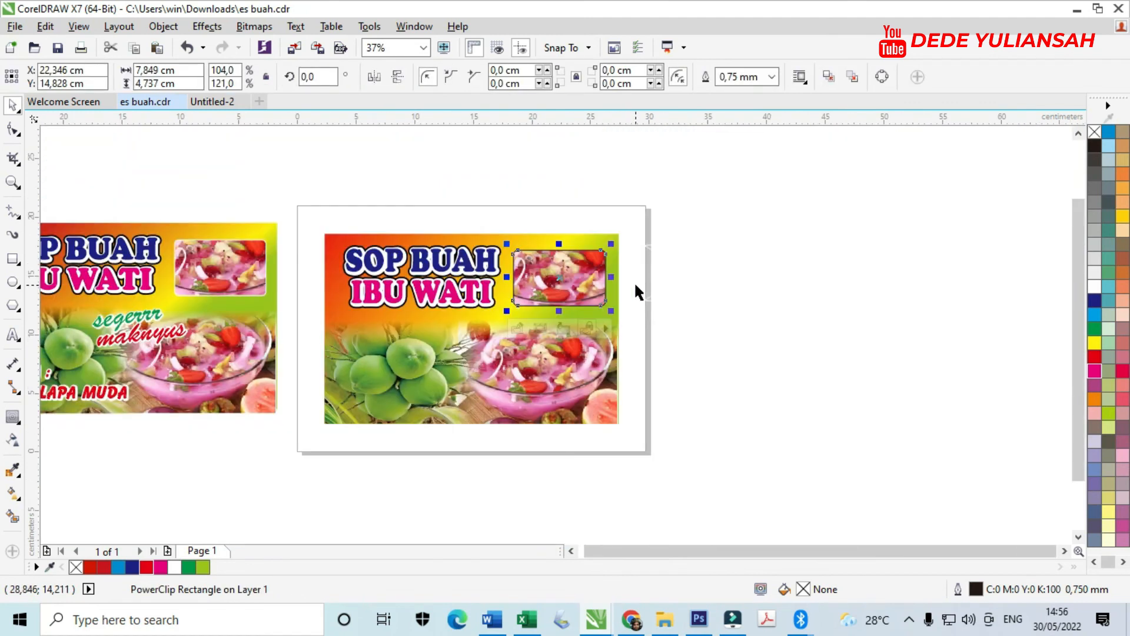
scroll(765, 277, "up", 2)
left_click(761, 284)
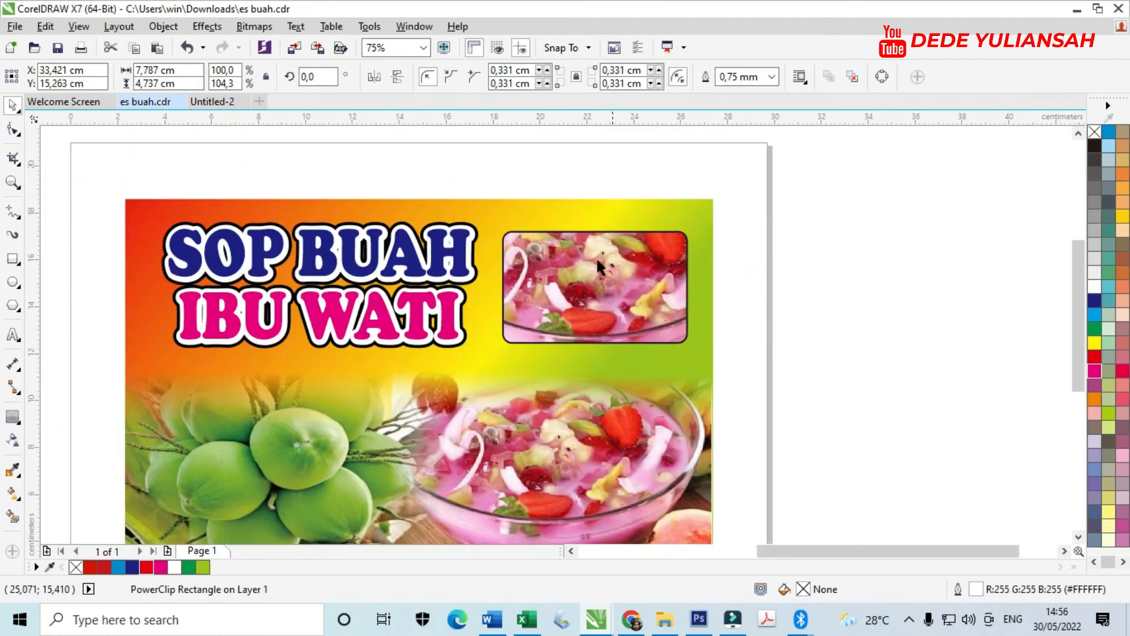
key("Escape")
Sample white with the color eyedropper and apply it to the outline of the rounded photo frame.
left_click(13, 470)
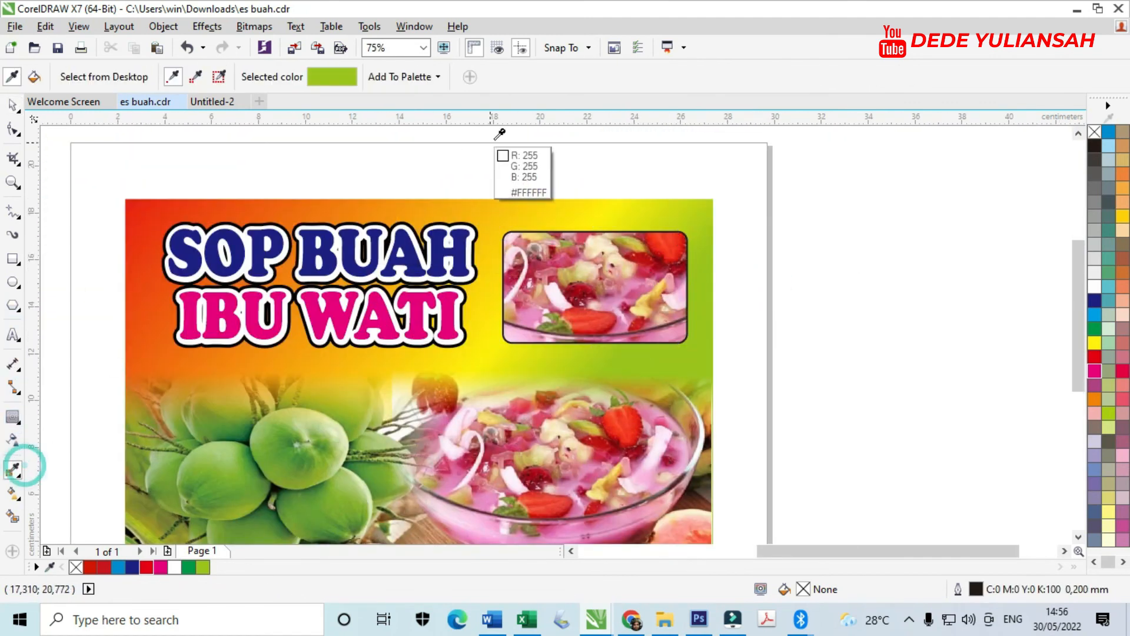
left_click(532, 194)
scroll(504, 235, "up", 8)
left_click(516, 183)
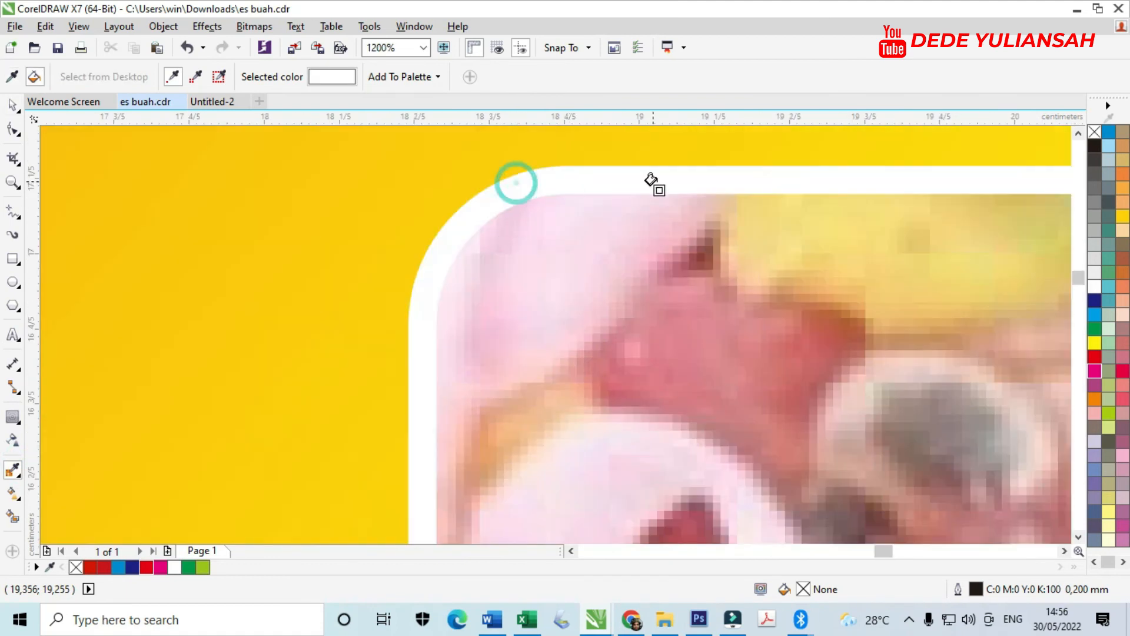
scroll(651, 180, "down", 8)
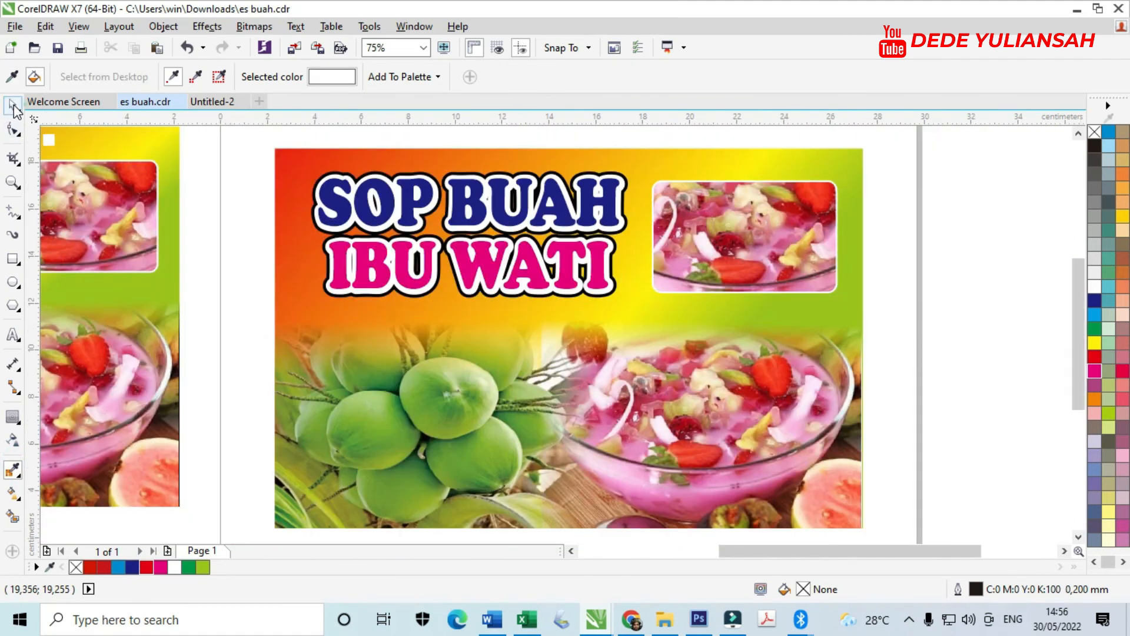
left_click(13, 106)
Copy the "SEDIA : ES KELAPA MUDA" text from the sample onto the lower-left area of the new banner.
scroll(662, 271, "down", 4)
scroll(450, 289, "up", 4)
left_click_drag(108, 303, 533, 432)
scroll(357, 315, "down", 2)
left_click_drag(349, 351, 682, 349)
scroll(691, 373, "up", 4)
scroll(683, 349, "down", 4)
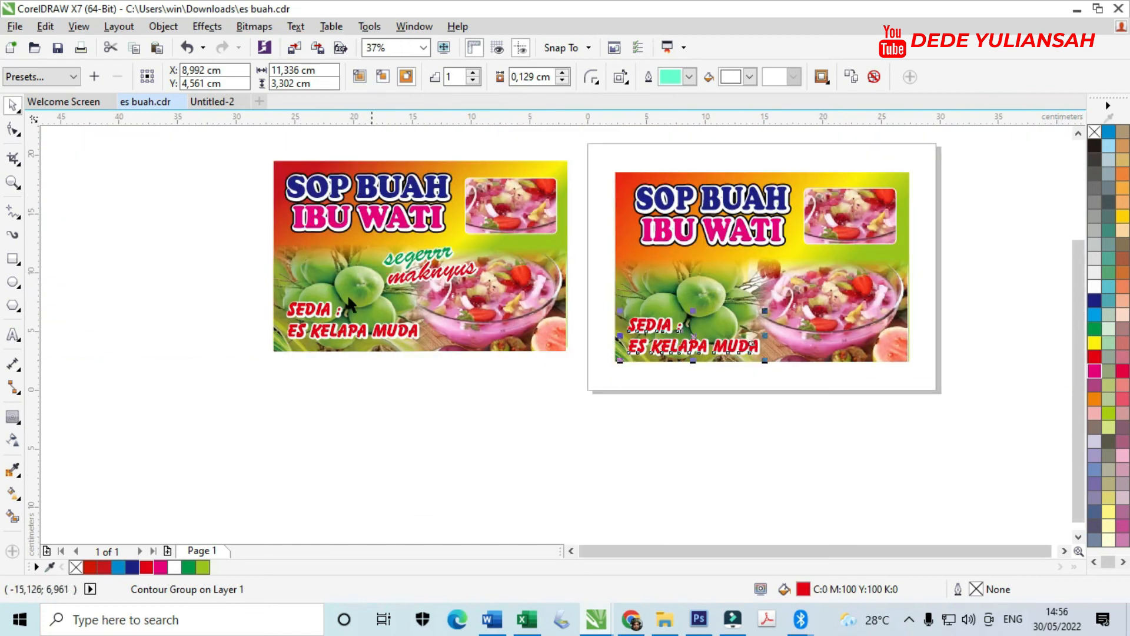
Copy the "segerrr maknyus" text from the sample onto the new banner between the coconuts and the fruit bowl.
left_click_drag(436, 286, 737, 309)
scroll(786, 281, "up", 4)
scroll(737, 309, "down", 4)
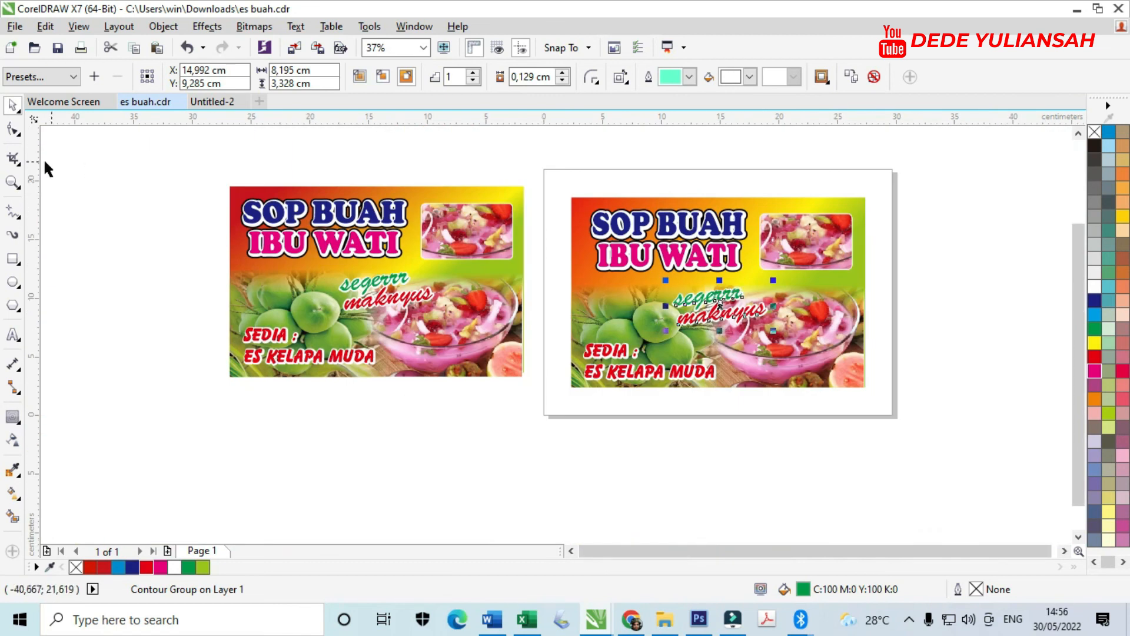
left_click(10, 182)
left_click_drag(545, 176, 858, 401)
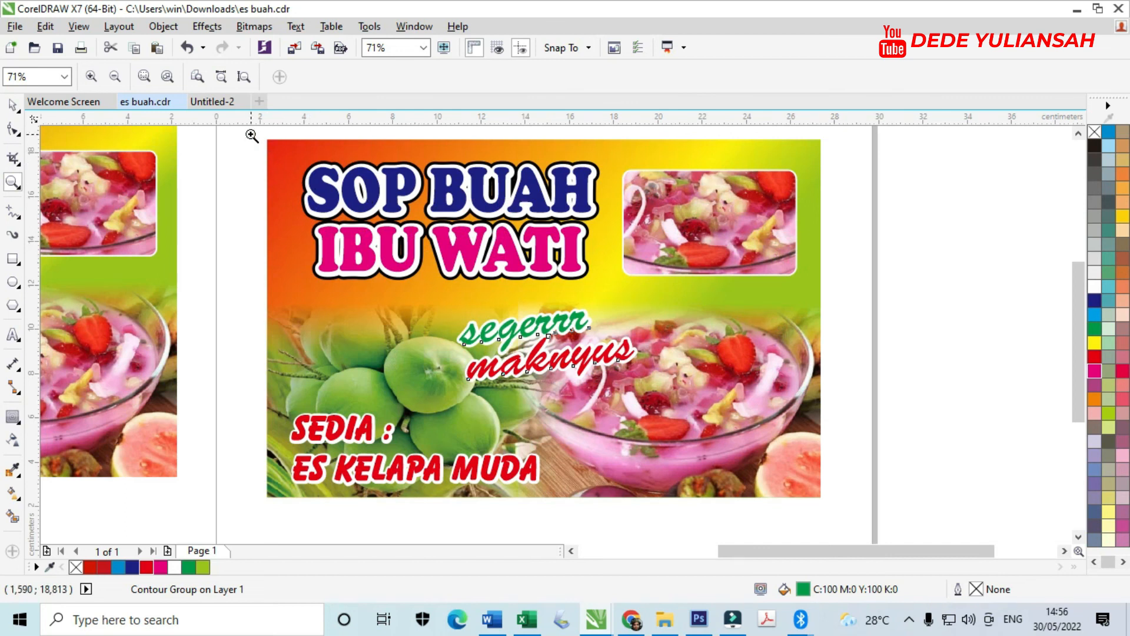
left_click_drag(247, 131, 850, 515)
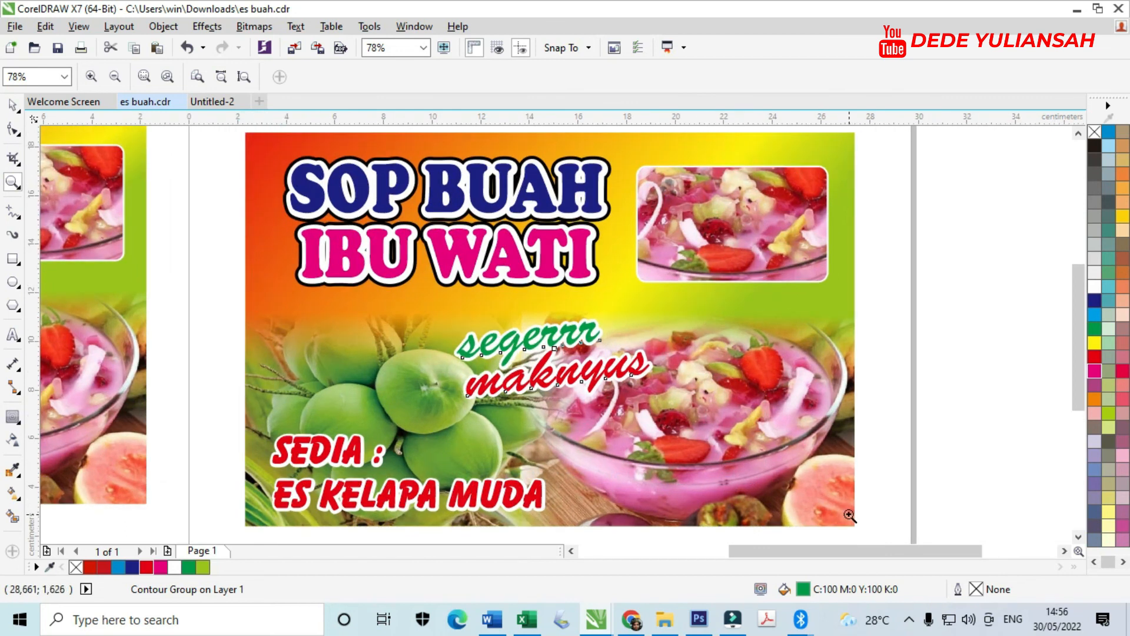